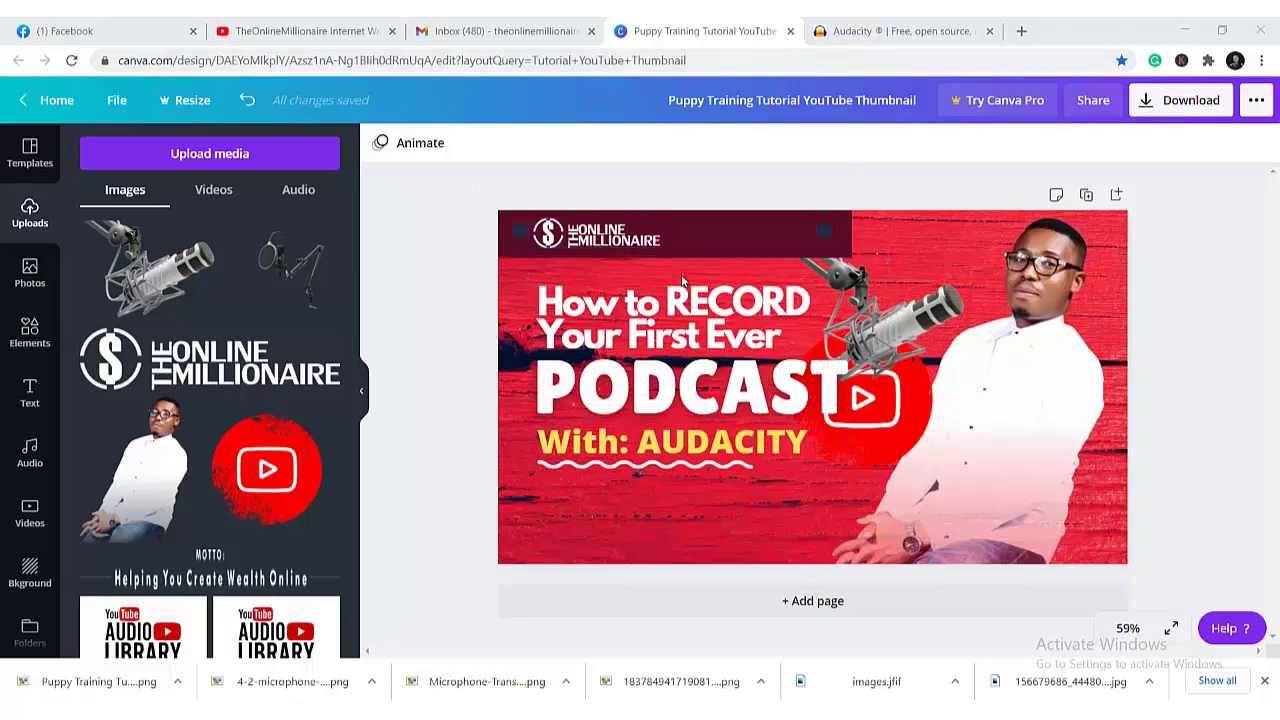
left_click(696, 340)
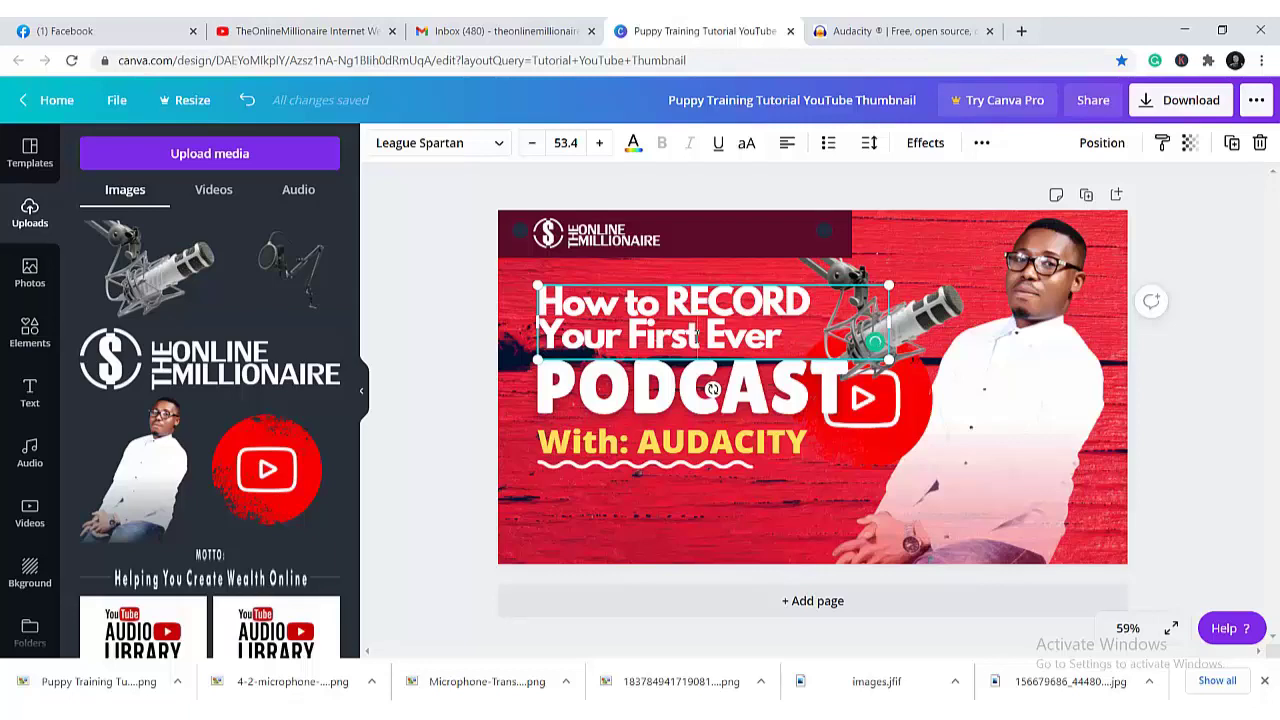
left_click(697, 338)
key("Delete")
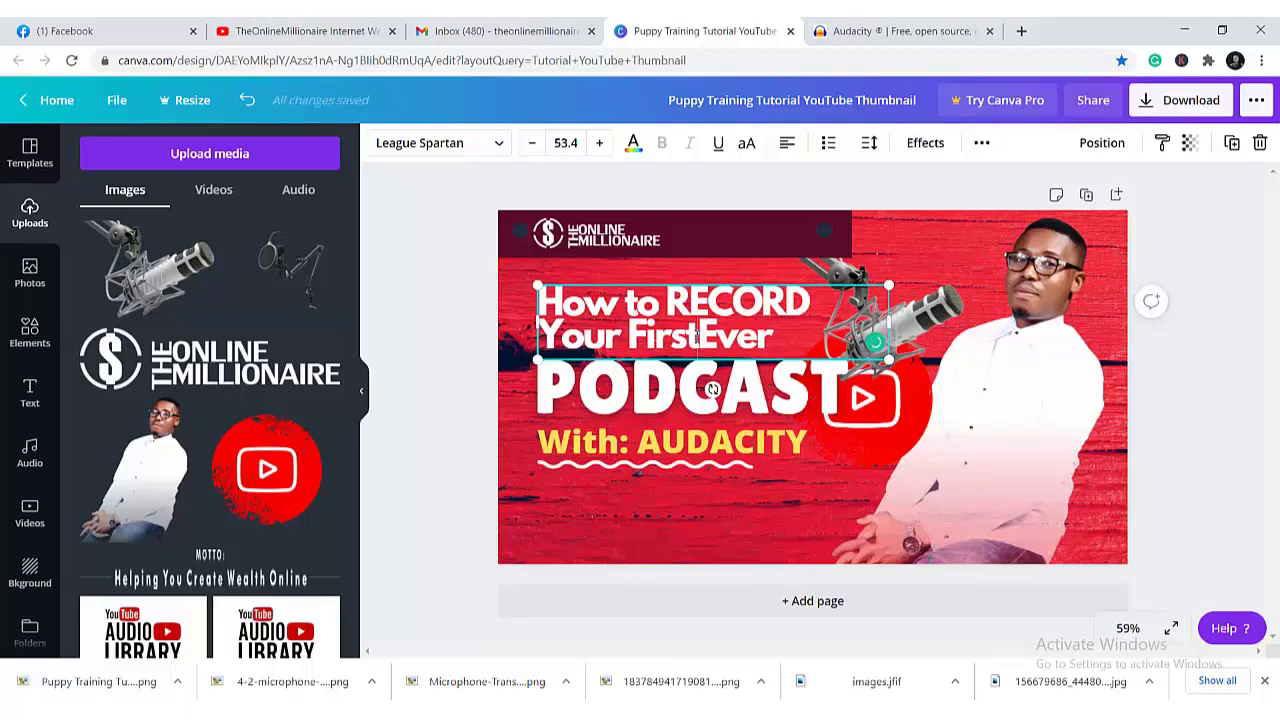
key("ctrl+z")
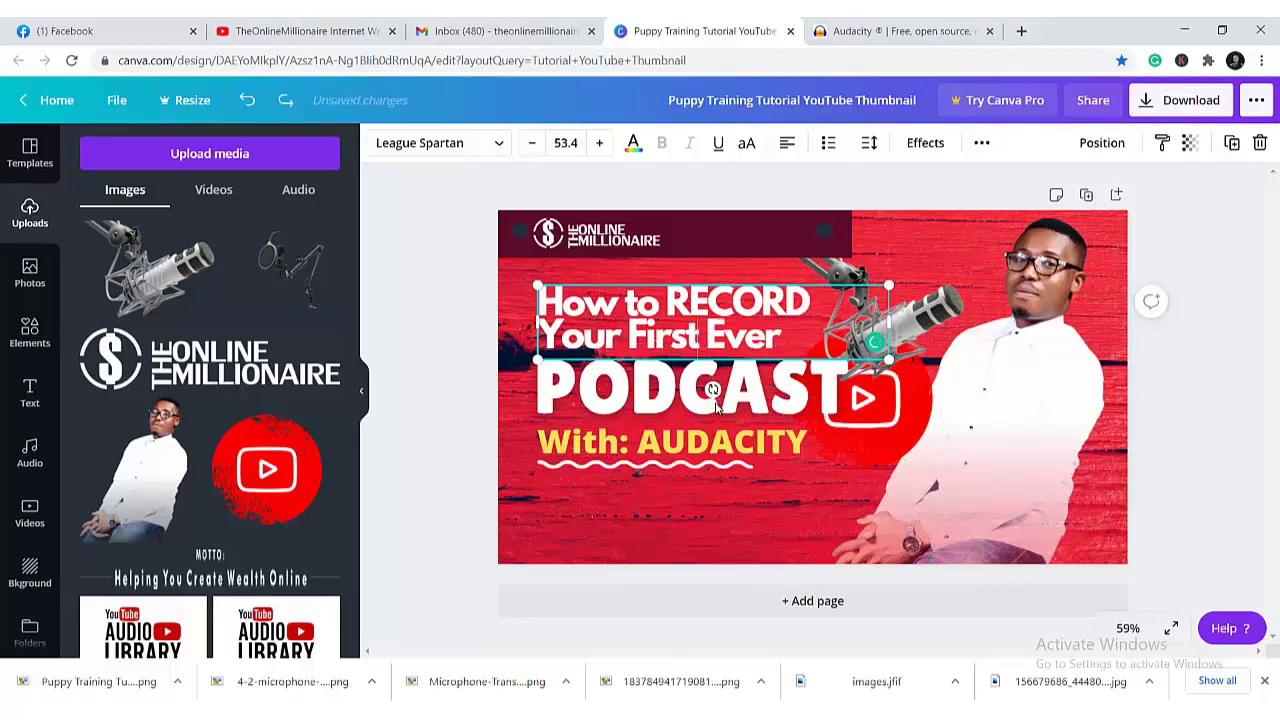
left_click(711, 402)
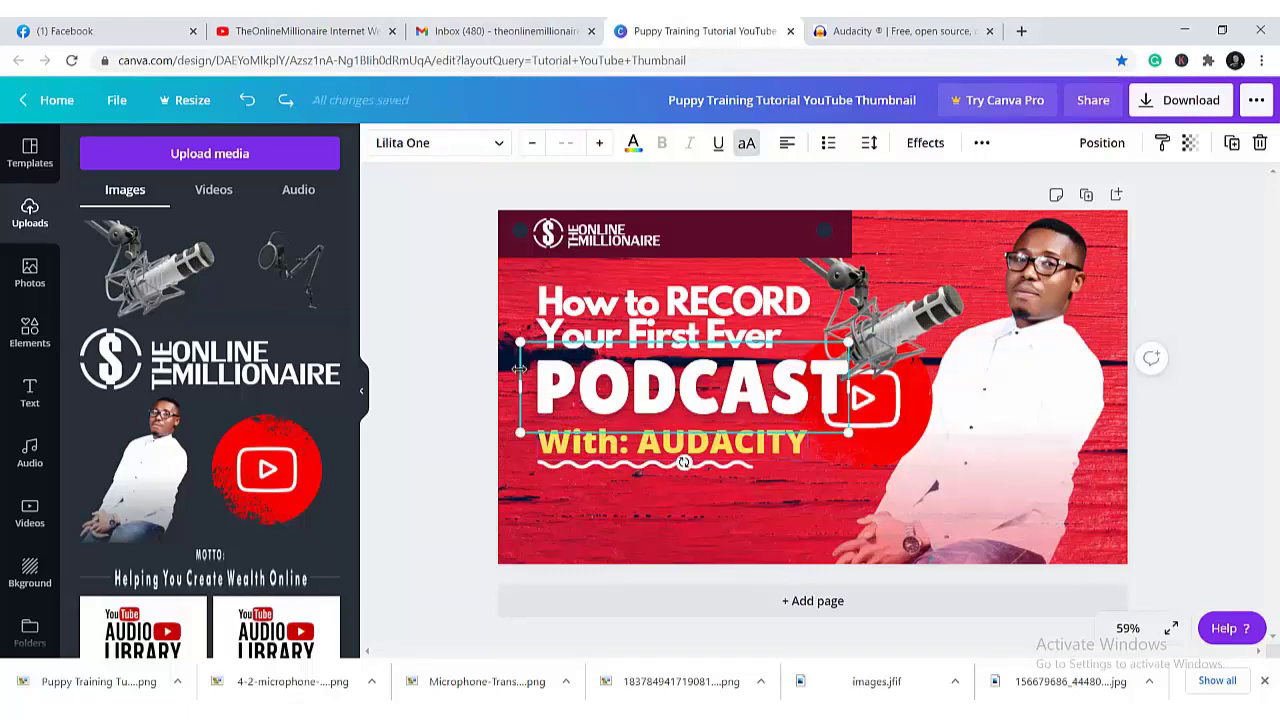
key("Delete")
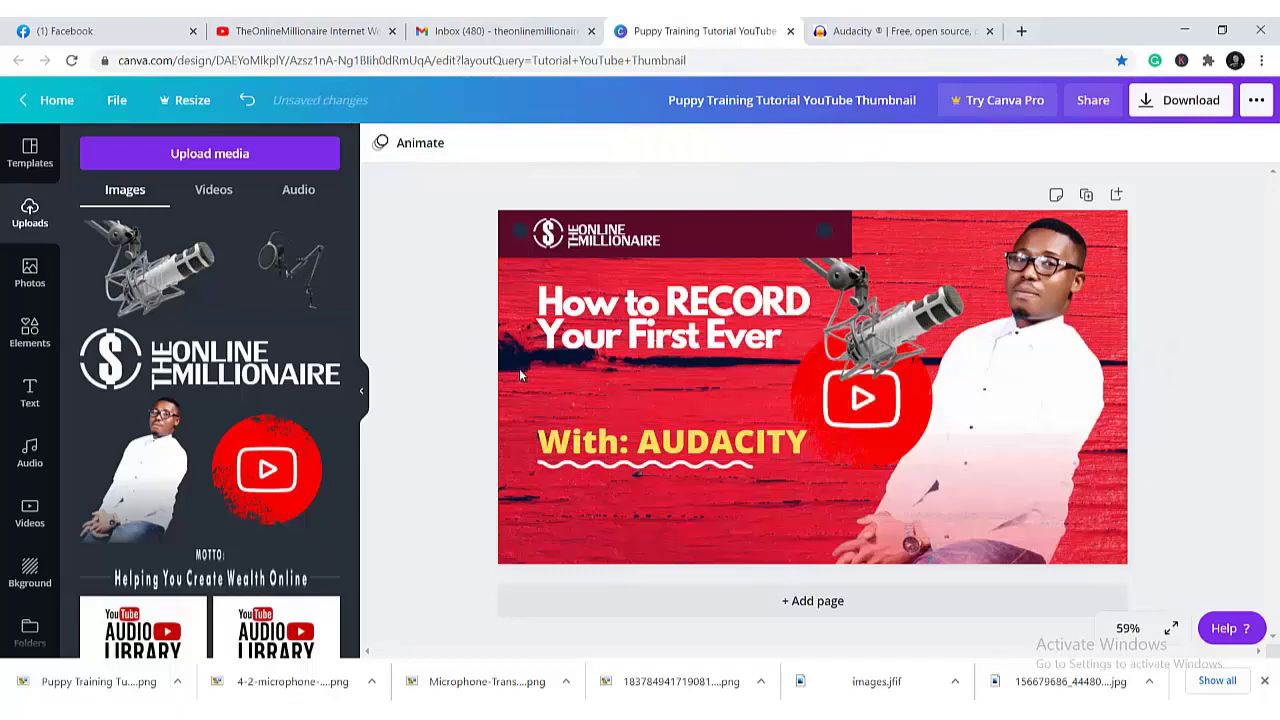
key("ctrl+z")
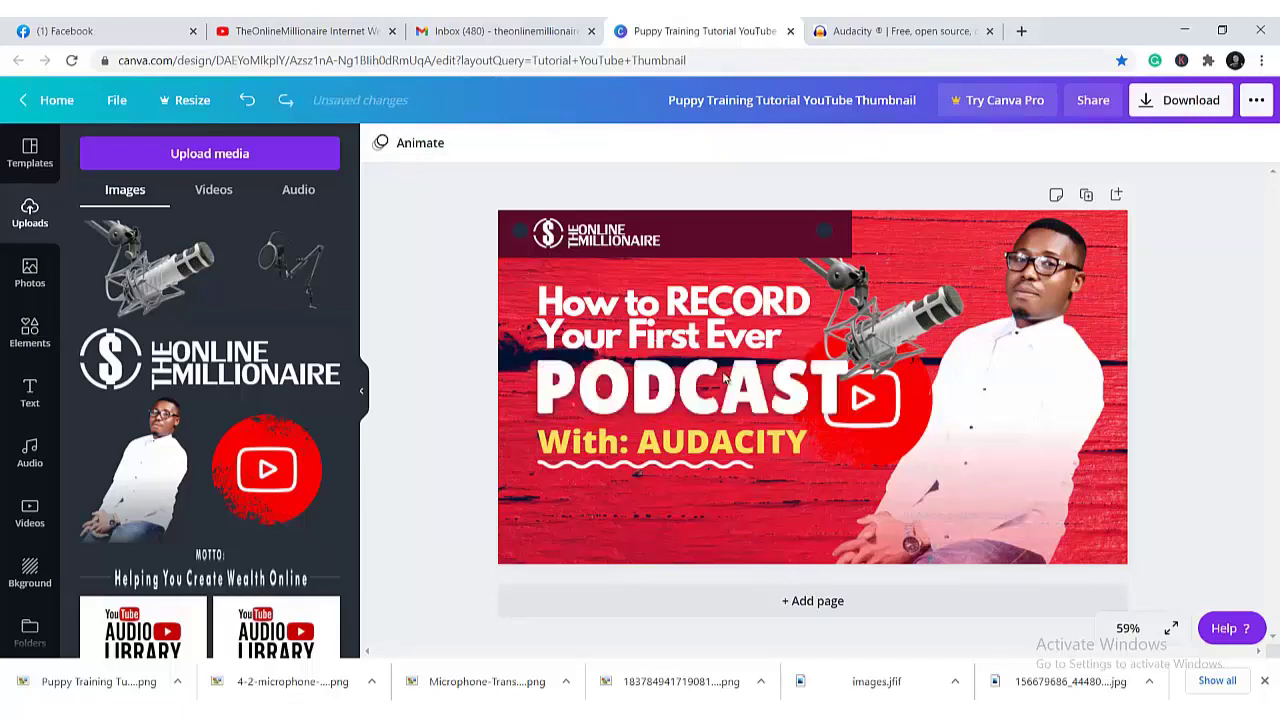
left_click(873, 427)
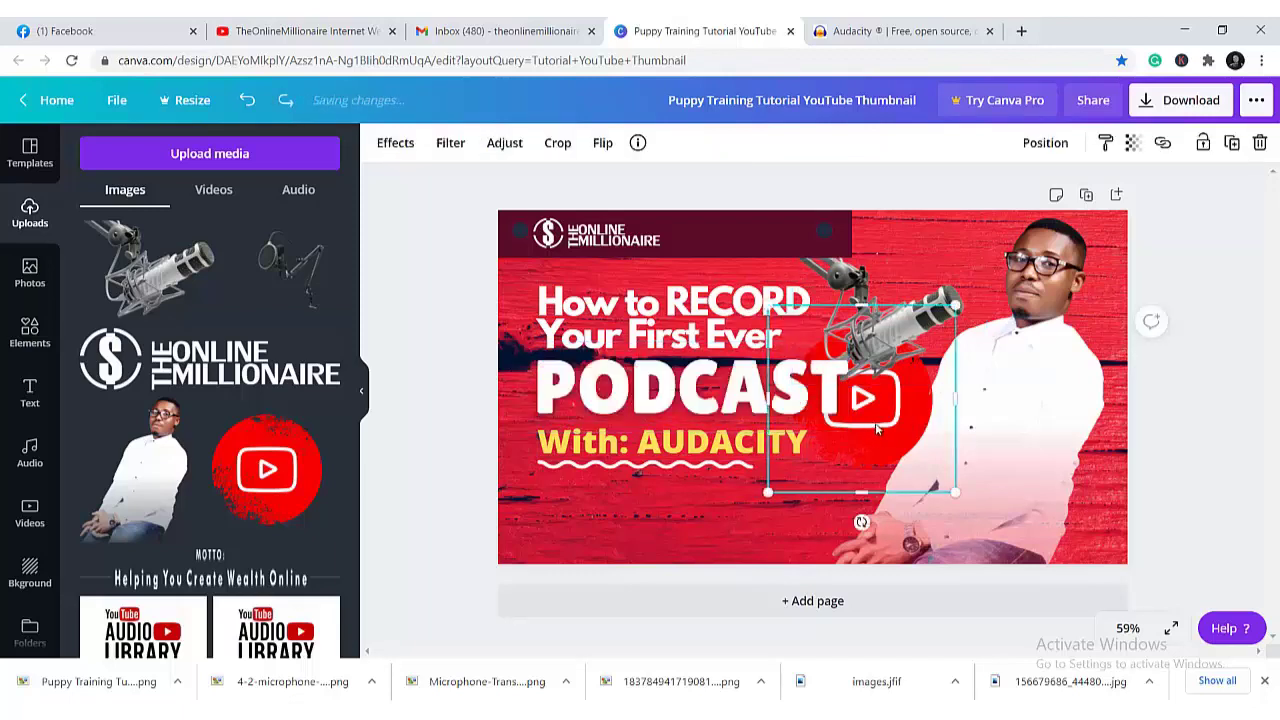
key("Delete")
key("ctrl+z")
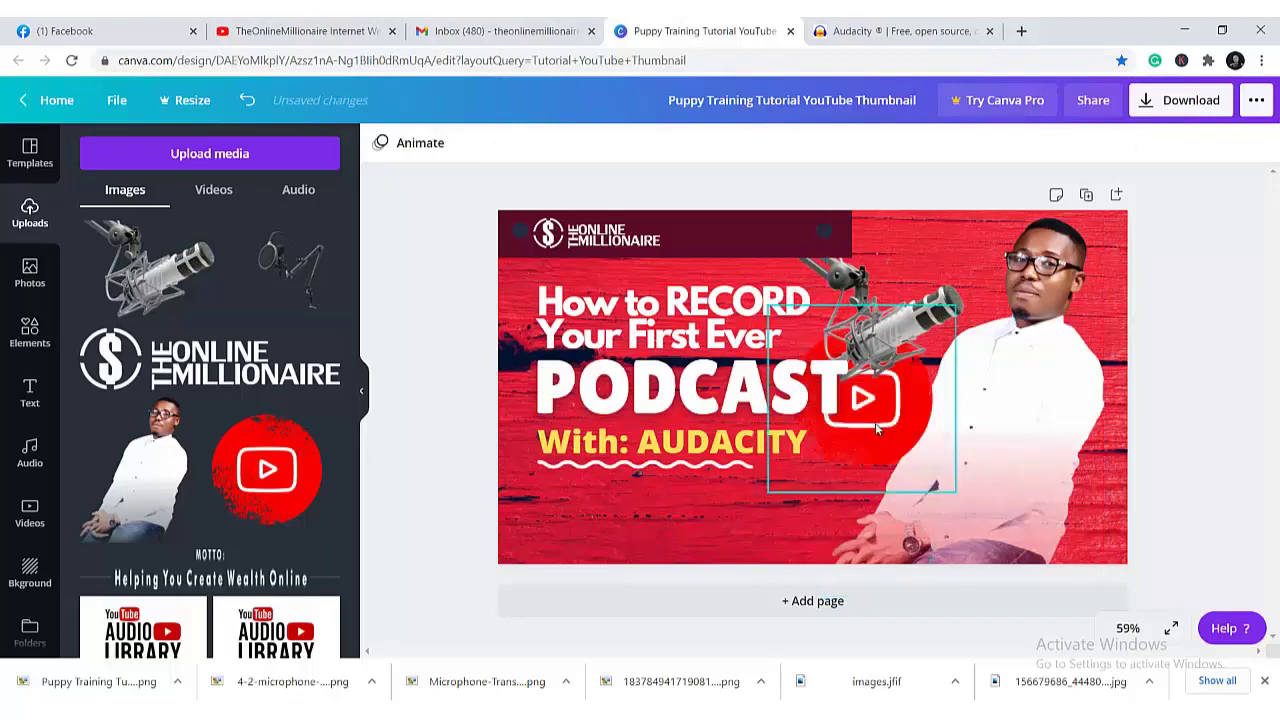
left_click(940, 290)
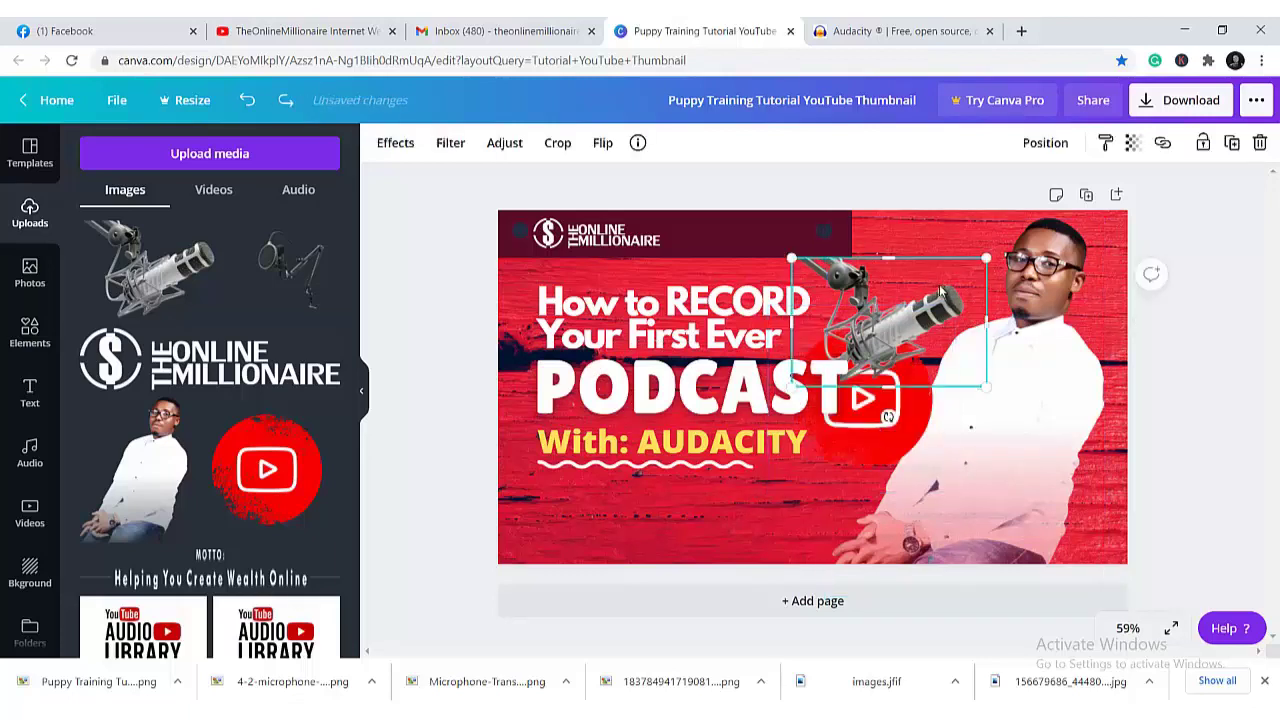
key("Delete")
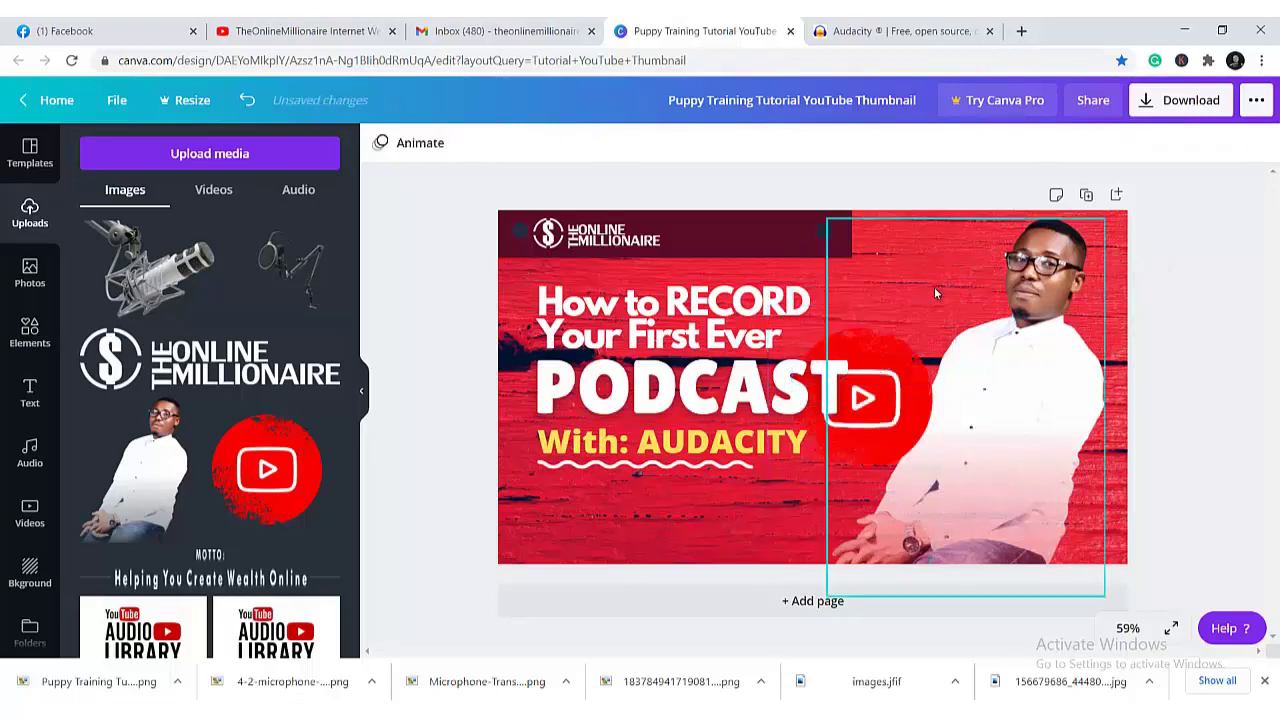
key("ctrl+z")
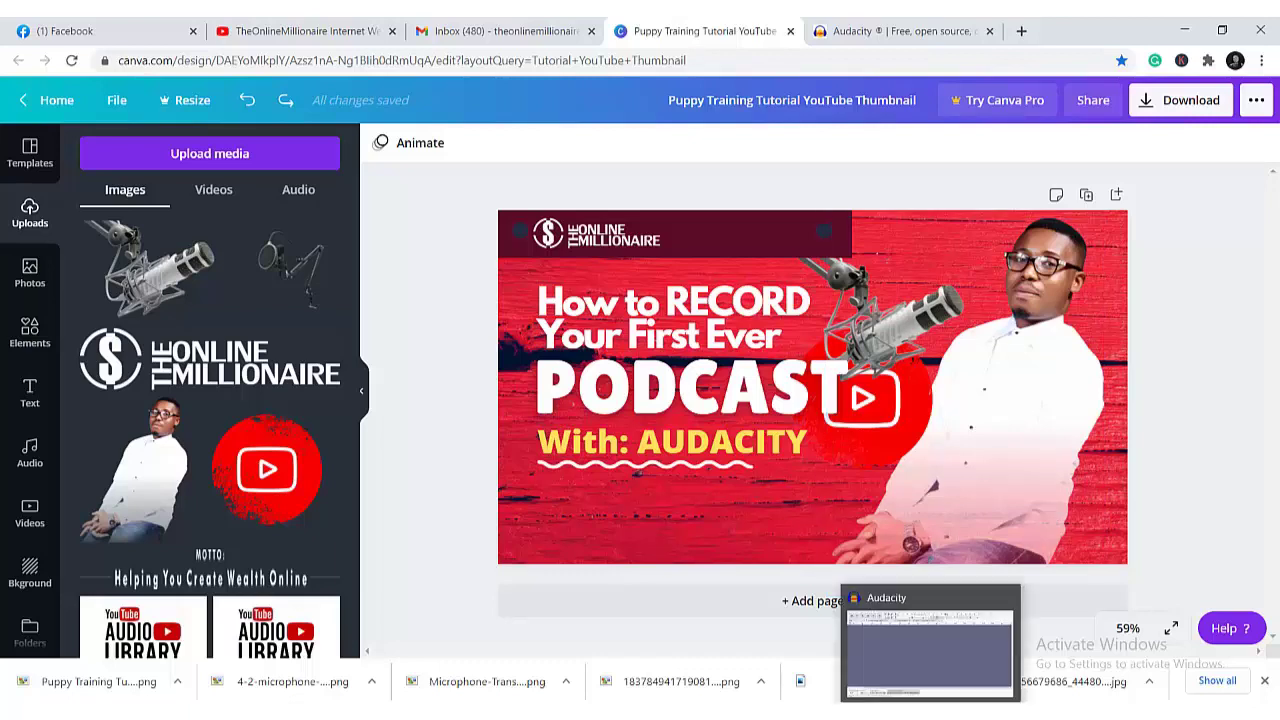
left_click(926, 698)
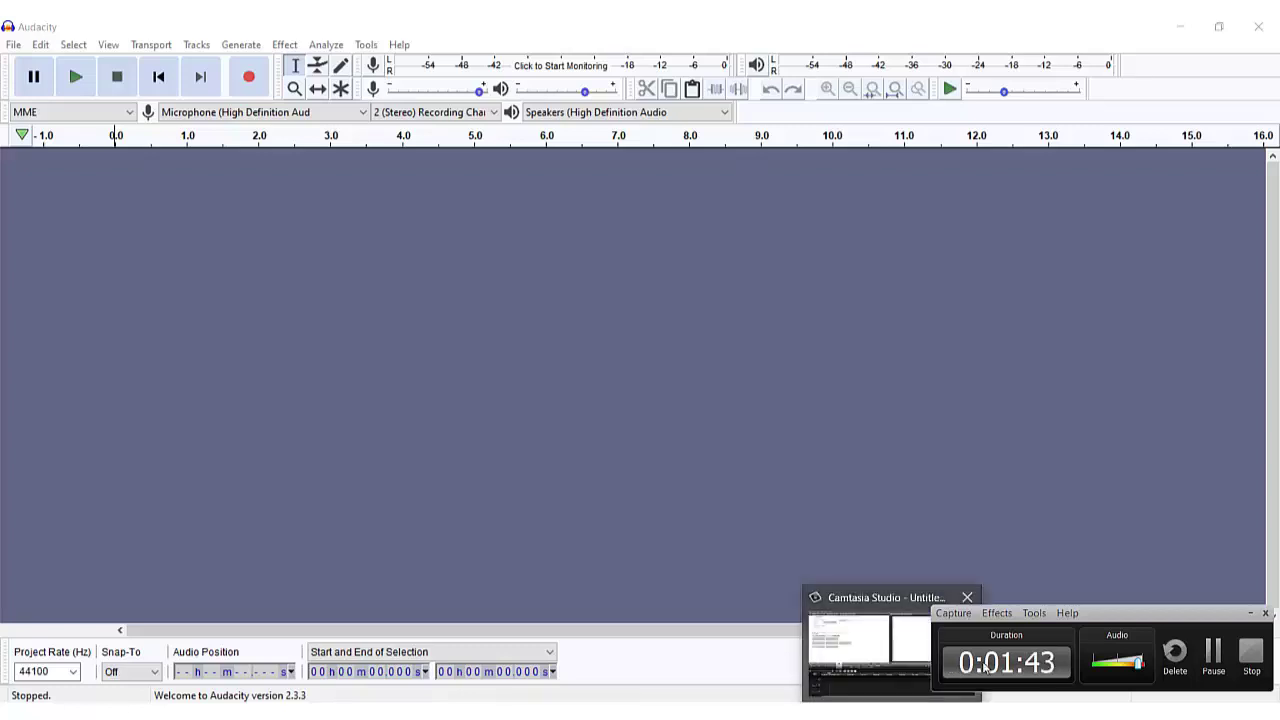
left_click(876, 661)
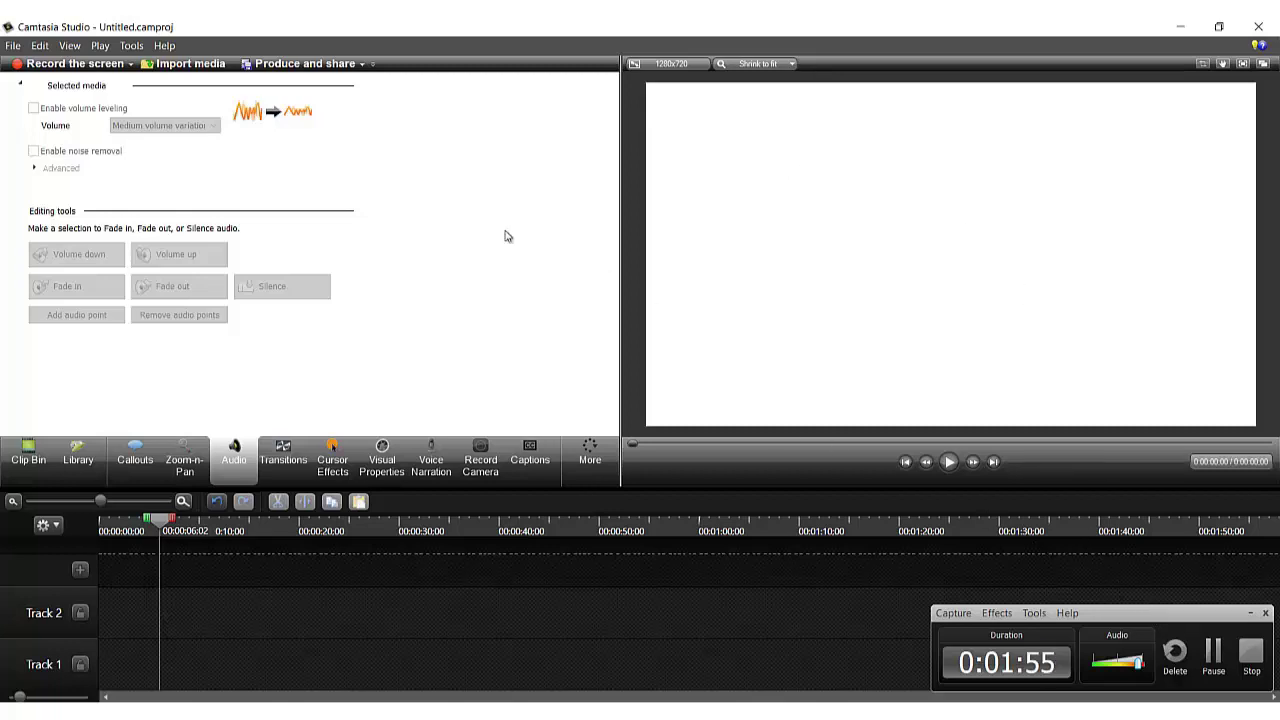
left_click(1182, 27)
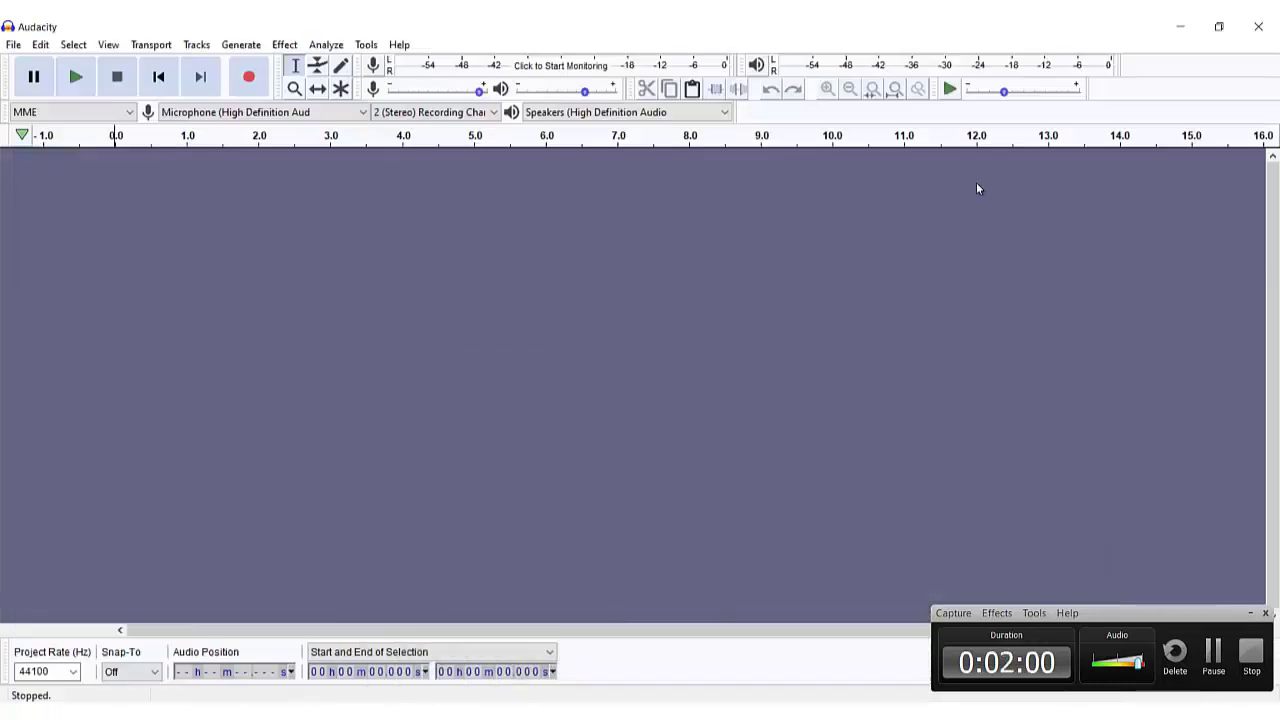
left_click(1178, 26)
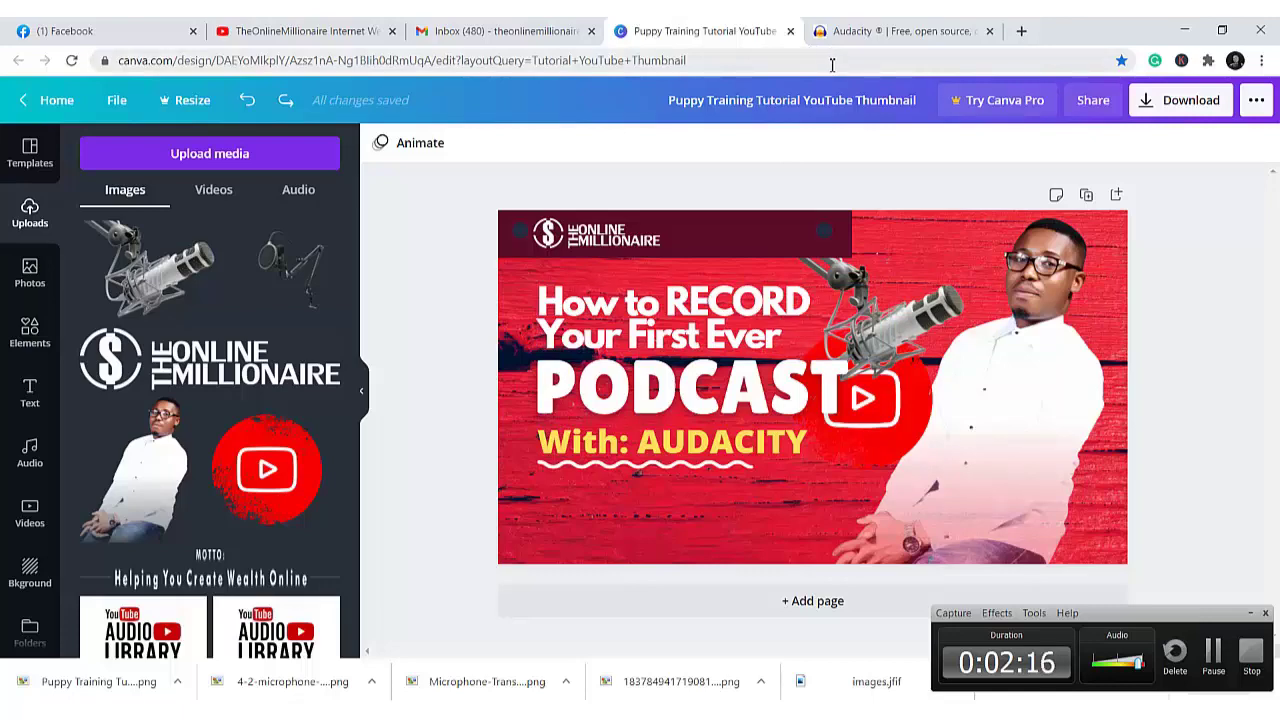
Step: Switch to the audacityteam.org tab and bring its Download Audacity section with version 2.4.2 into view
left_click(873, 33)
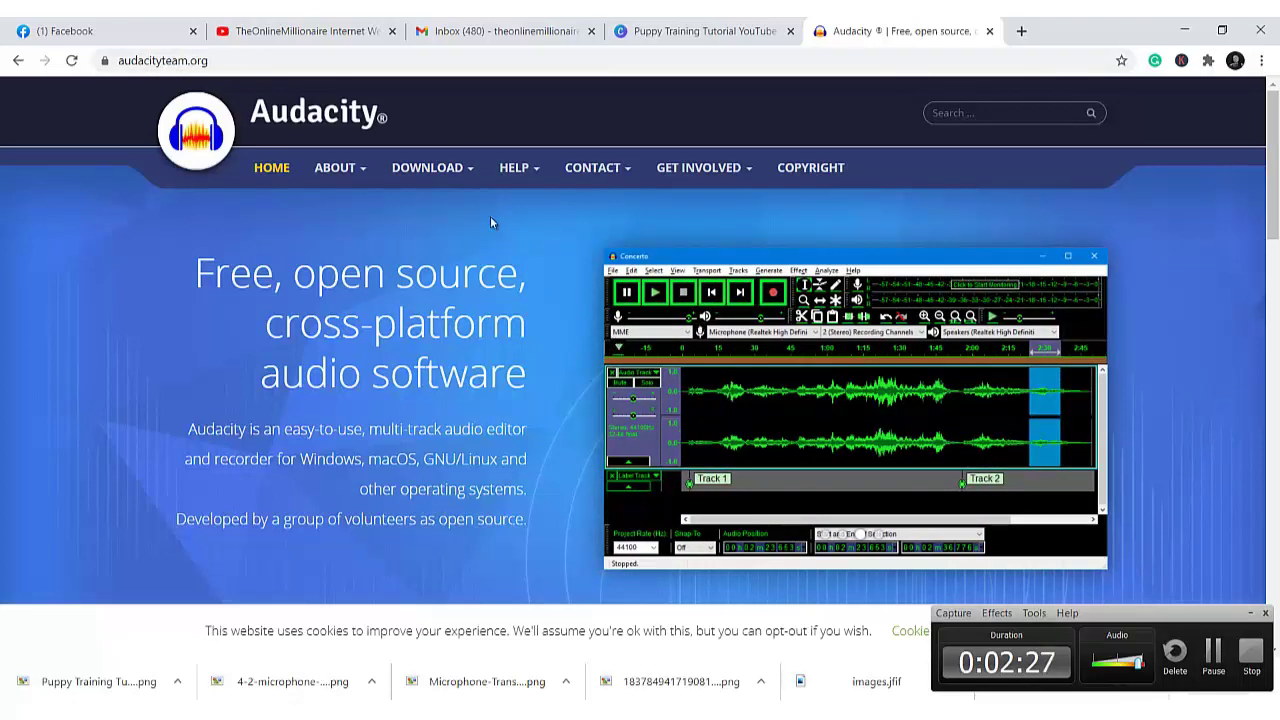
mouse_move(468, 172)
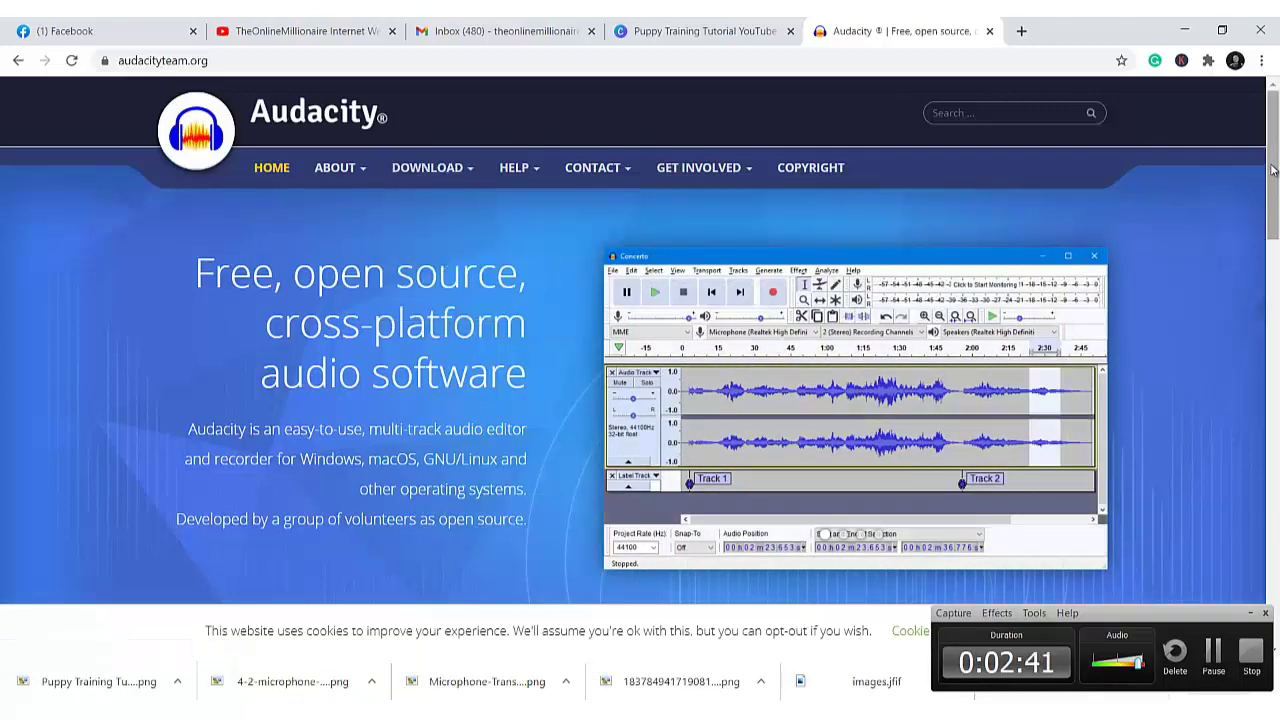
scroll(1271, 299, "down", 1)
scroll(1271, 305, "down", 5)
scroll(1271, 300, "up", 1)
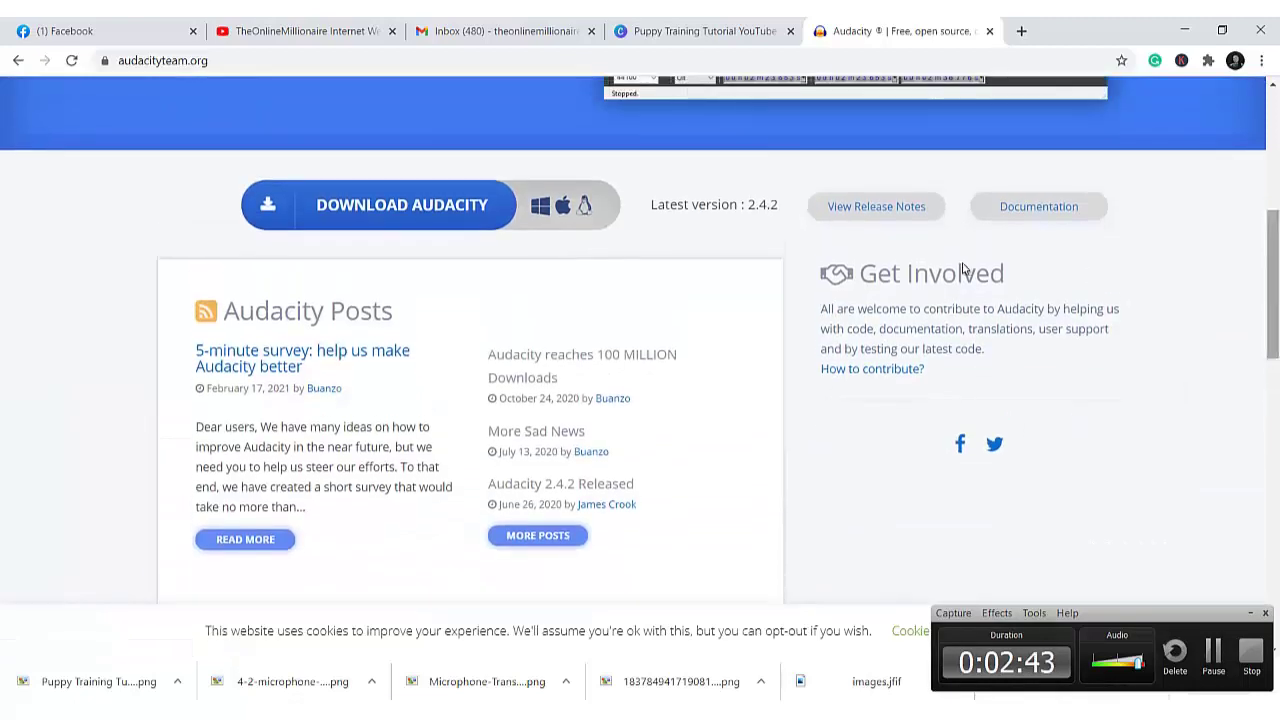
Step: Open the Audacity download page and scroll to the Windows, macOS and GNU/Linux versions
left_click(405, 207)
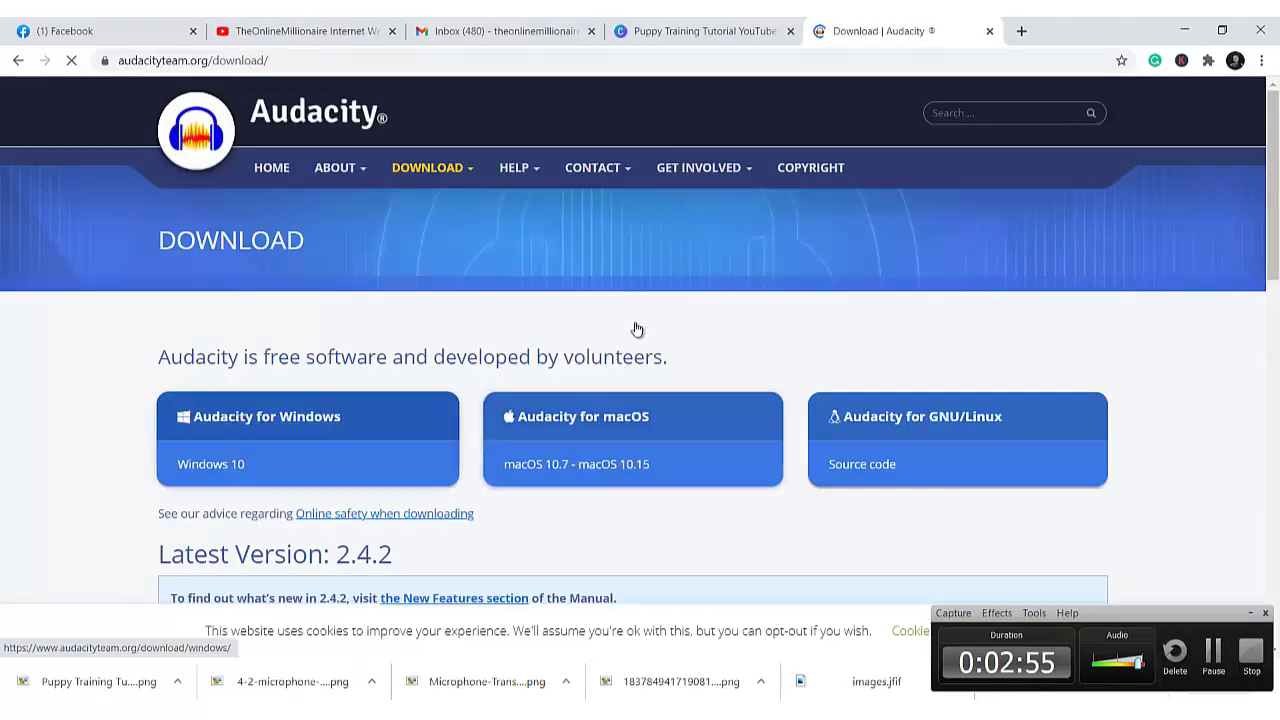
left_click_drag(1275, 219, 1272, 281)
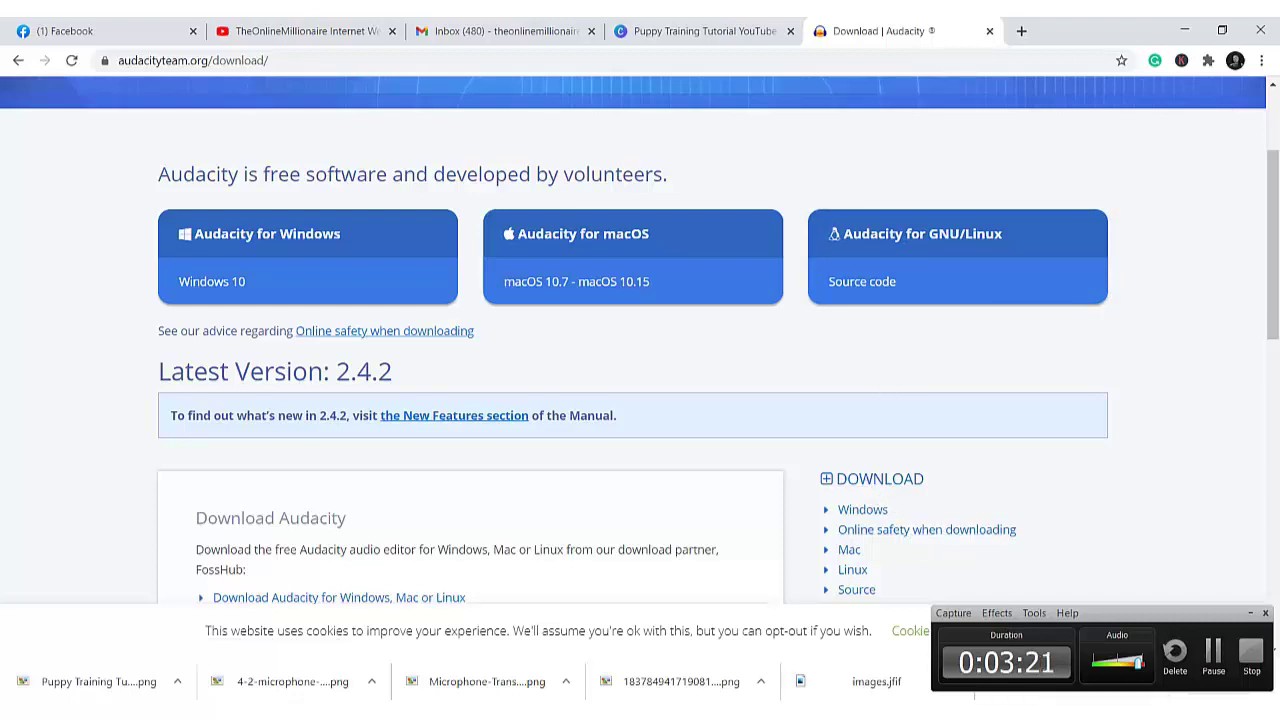
Step: Bring the empty Audacity window back in front of Chrome with Alt+Tab
key("alt+Tab")
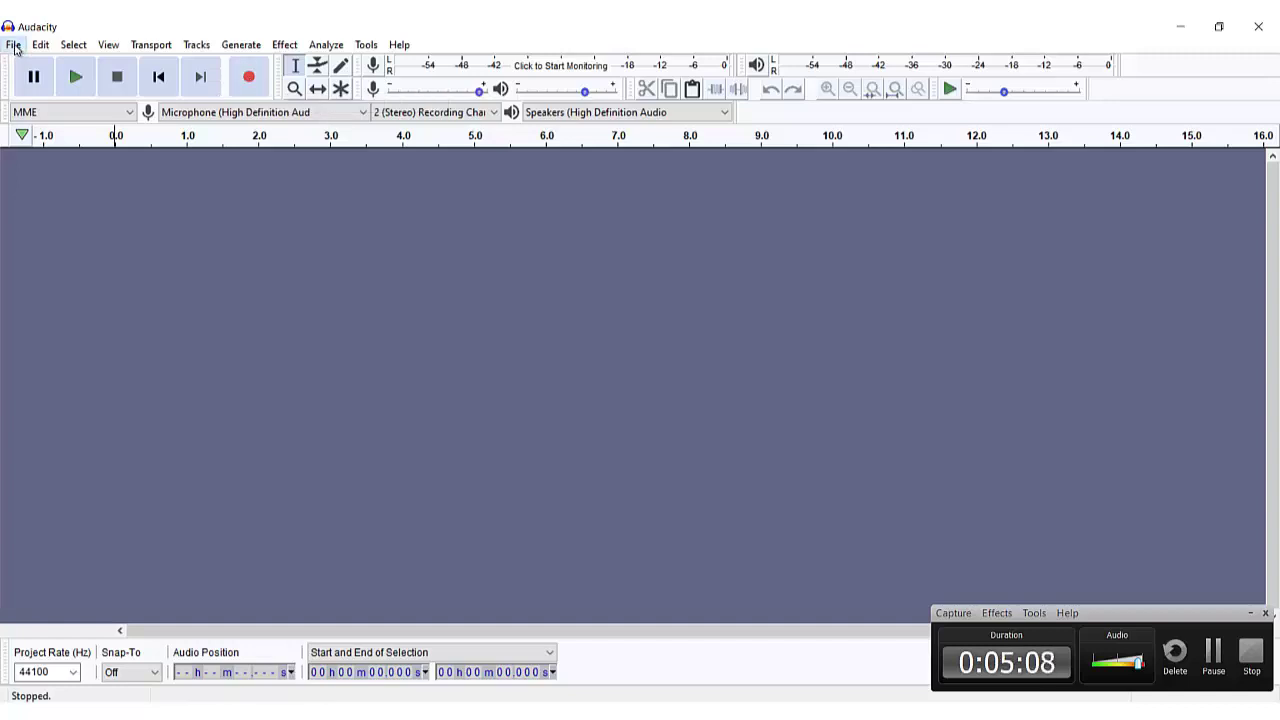
Step: Create a fresh empty project by choosing File > New twice
left_click(14, 46)
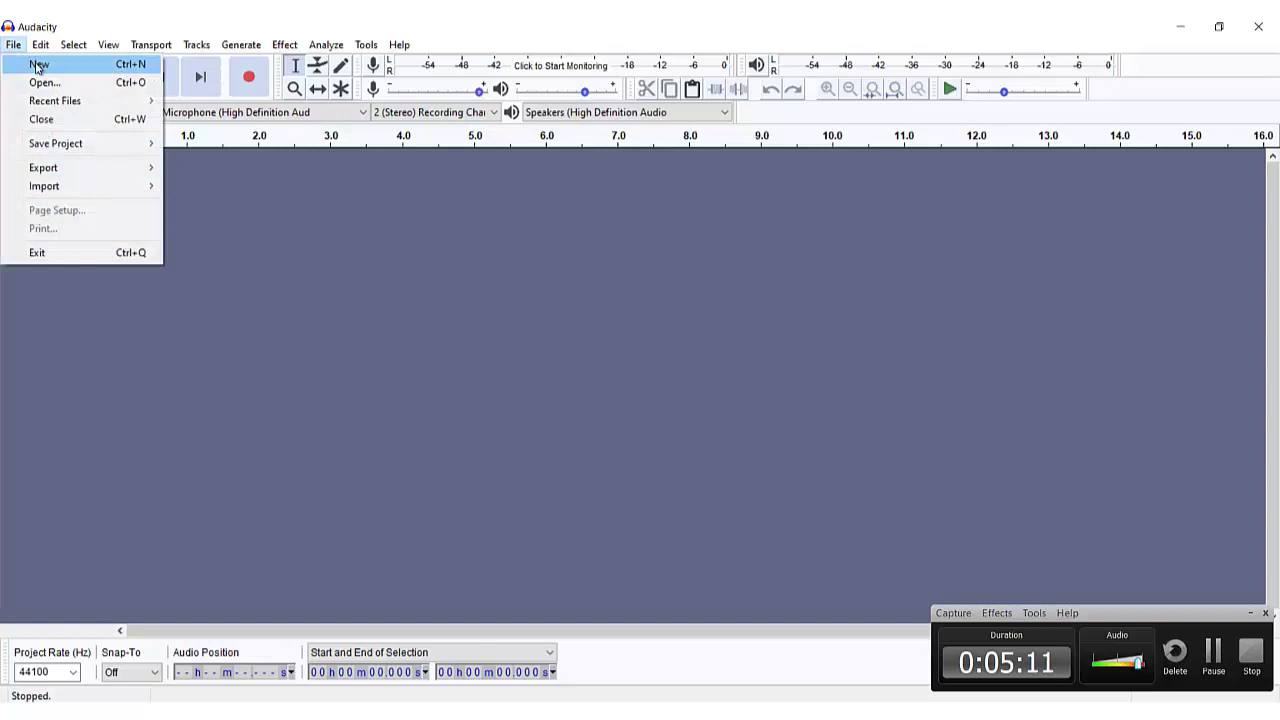
left_click(38, 66)
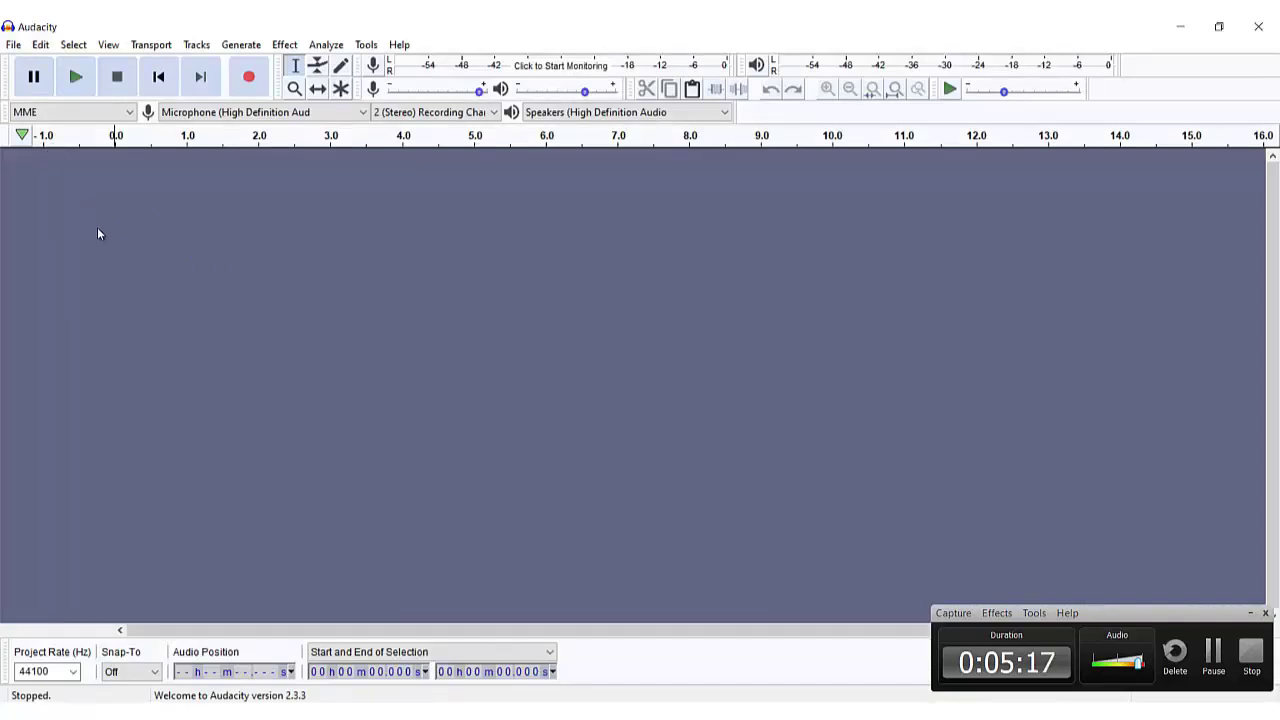
left_click(13, 45)
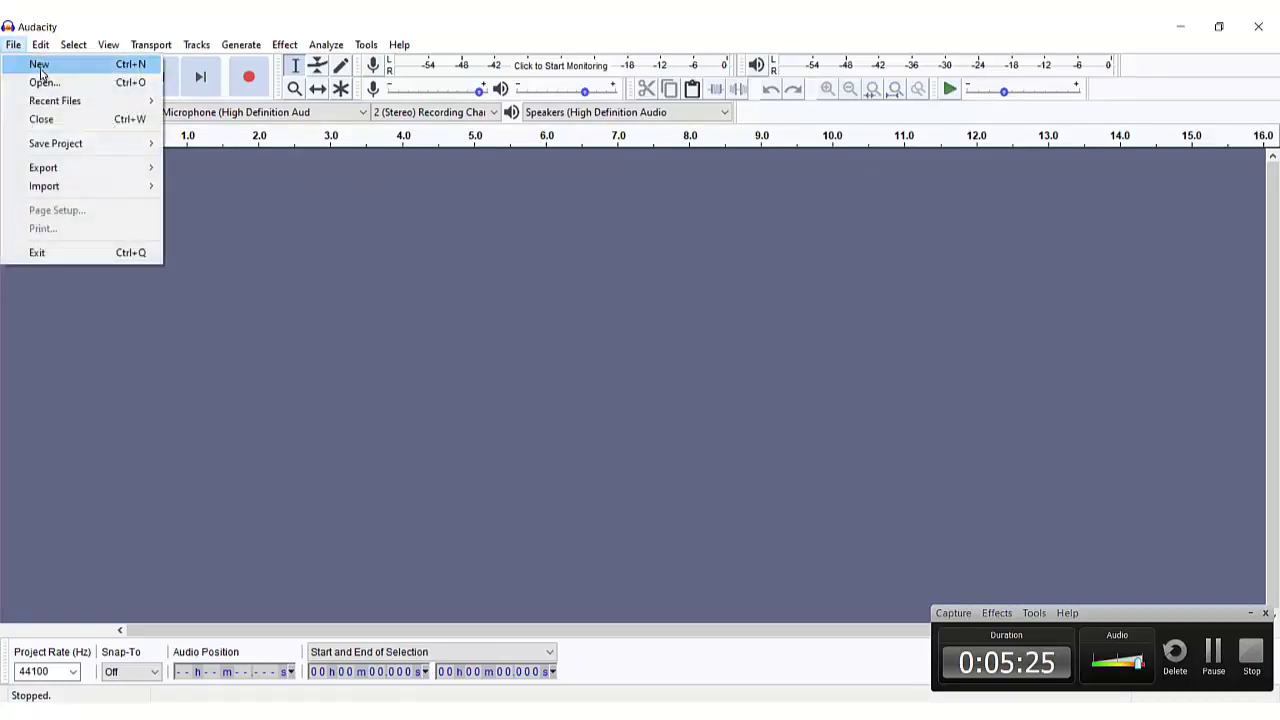
left_click(40, 66)
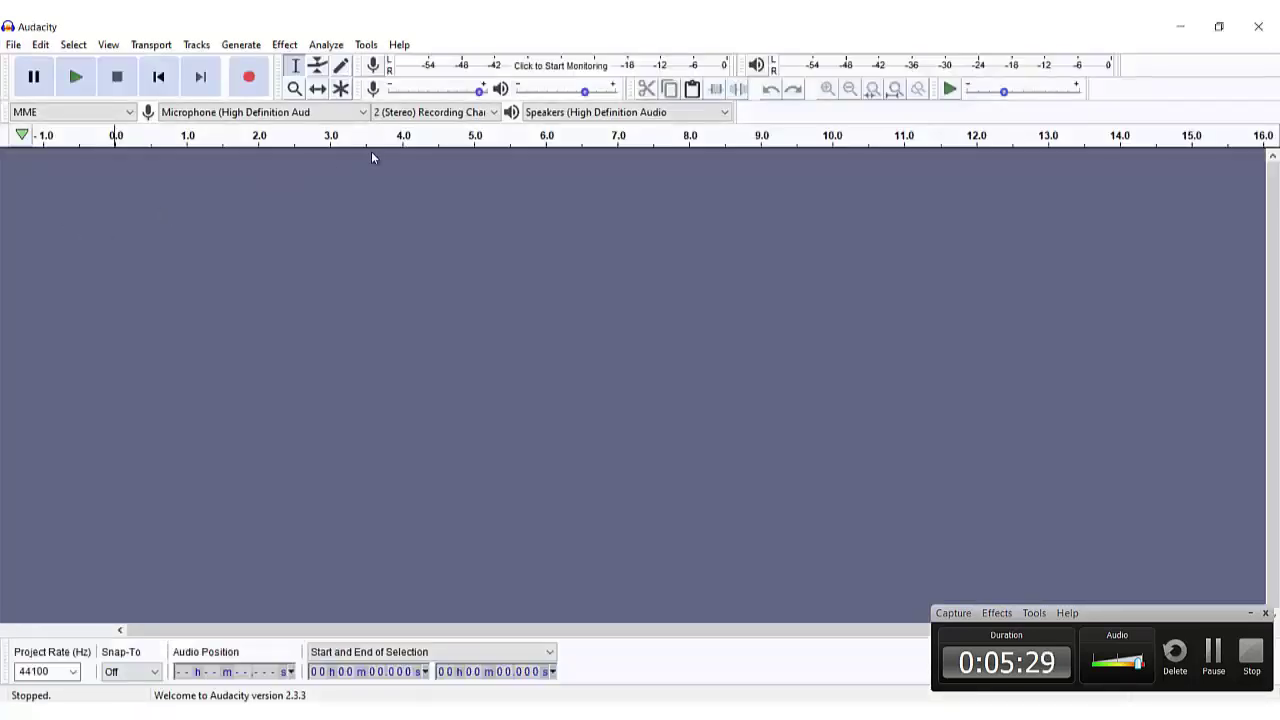
Step: Record about 16 seconds of voice onto a new stereo track, then stop
left_click(250, 78)
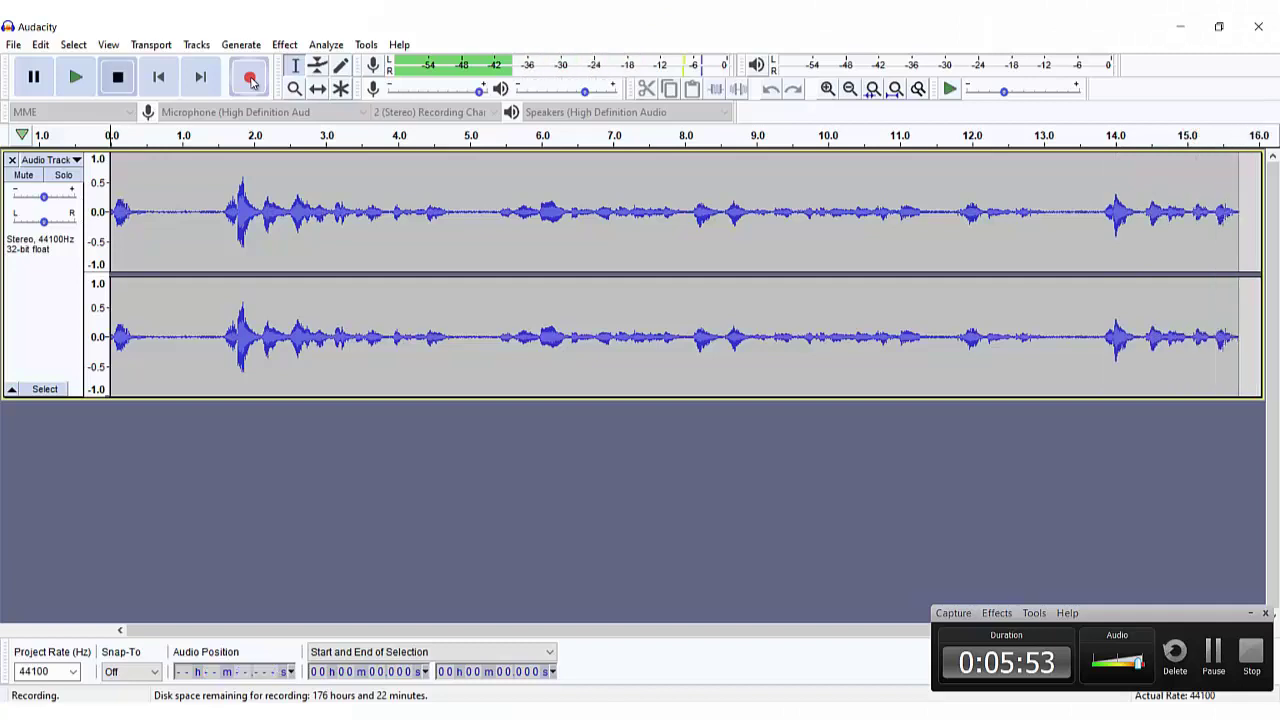
key("space")
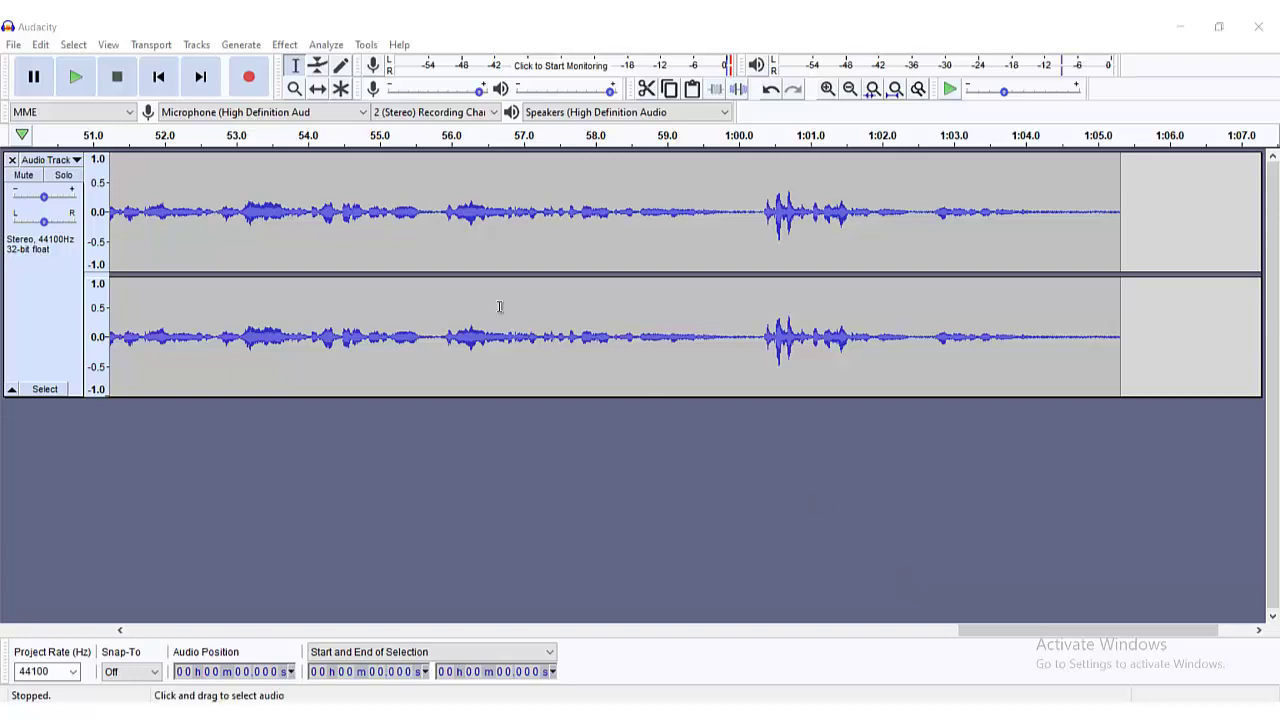
left_click(120, 134)
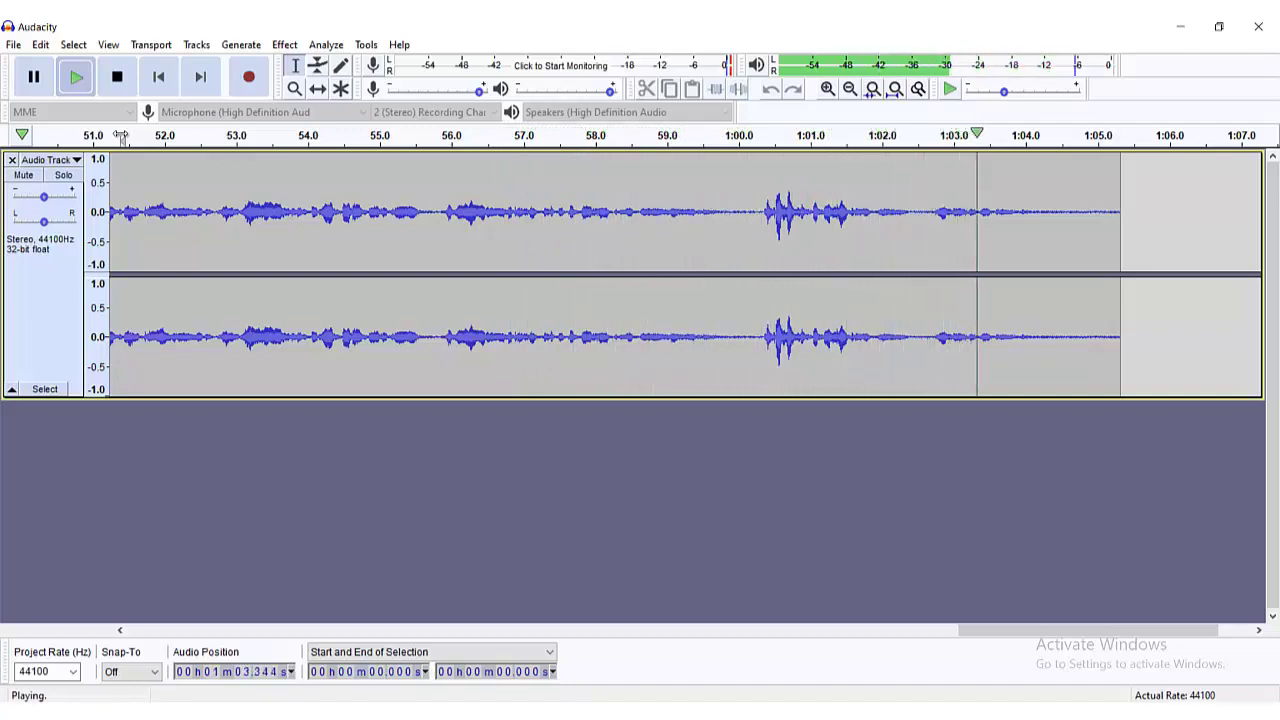
key("space")
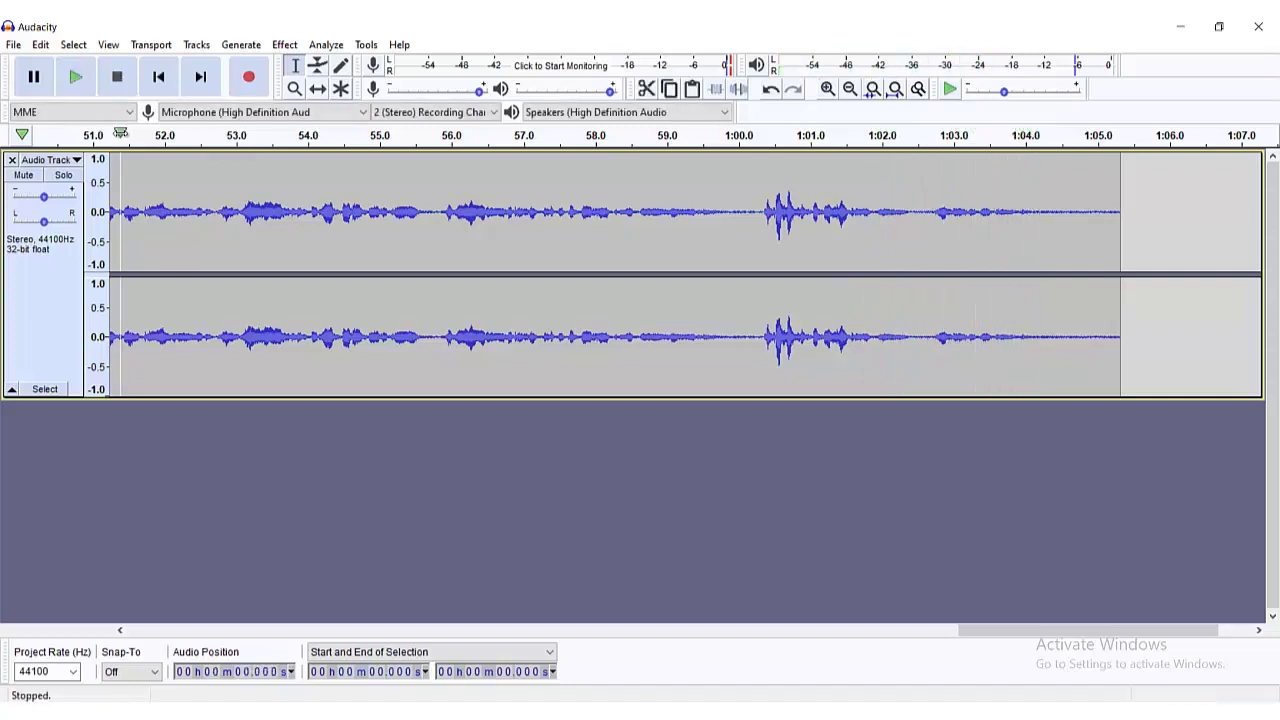
key("space")
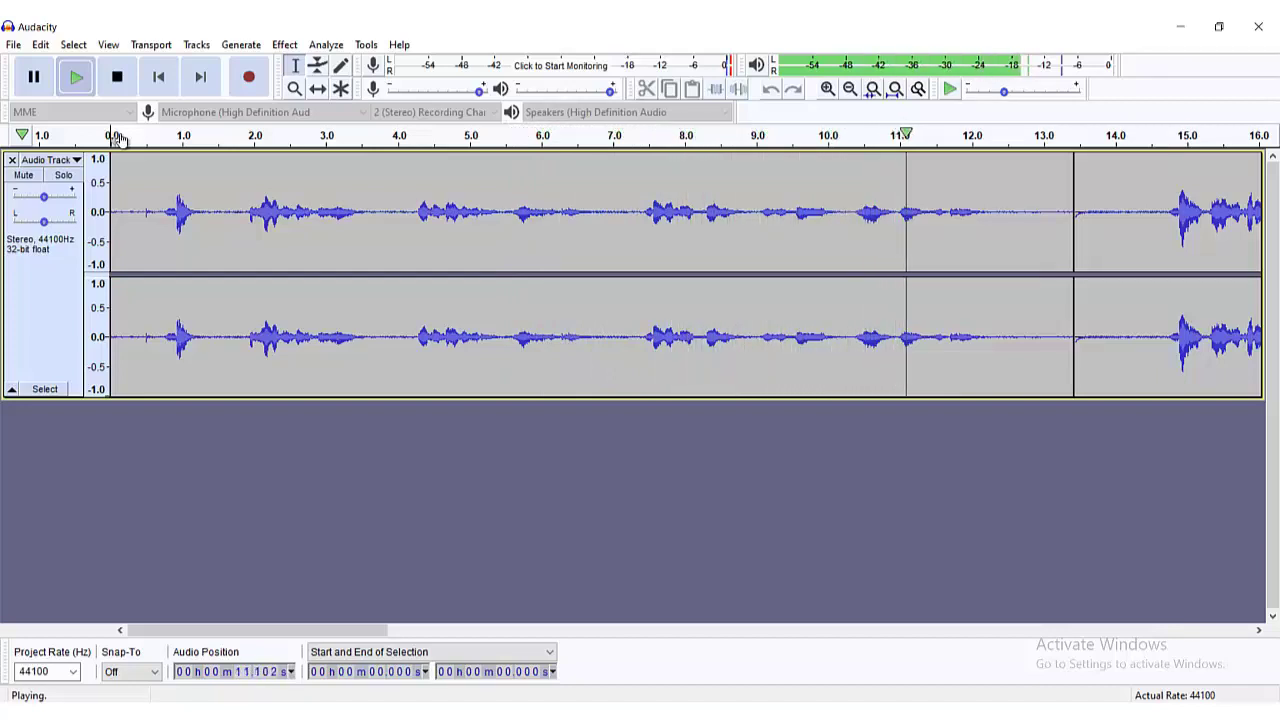
key("space")
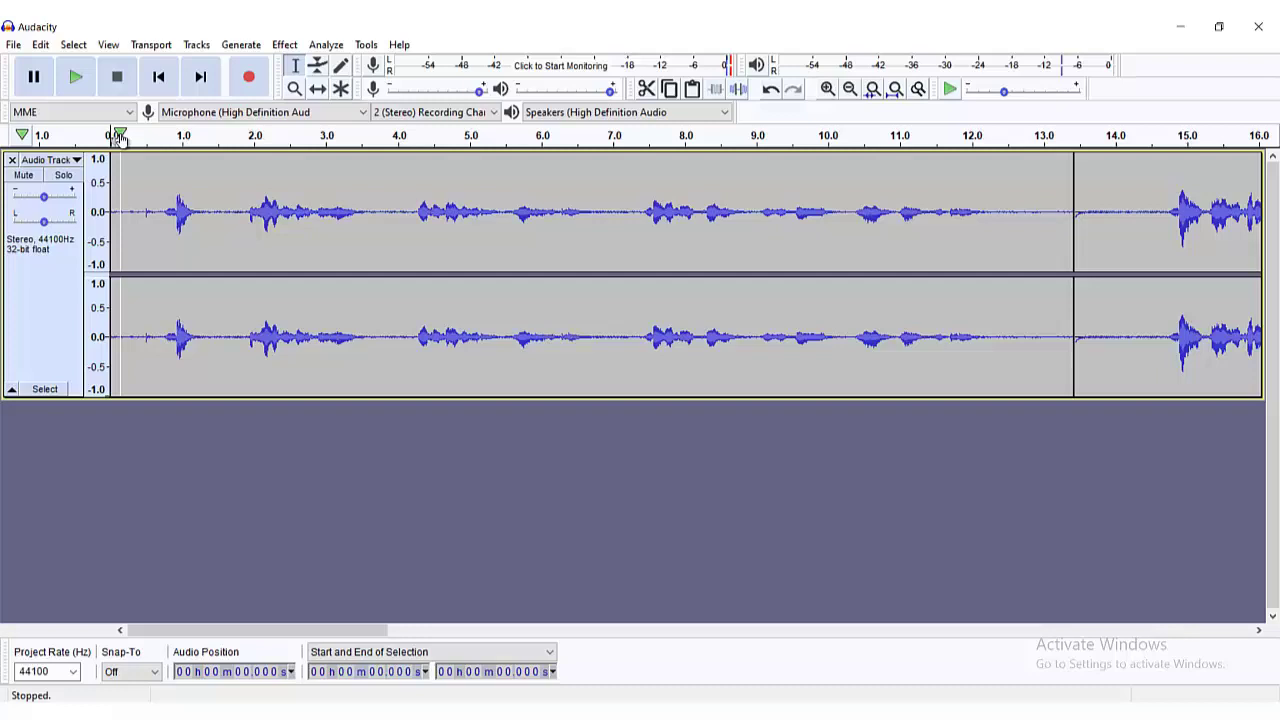
Step: Resume recording at the track's end and stop once it reaches about 1:44
scroll(118, 137, "right", 10)
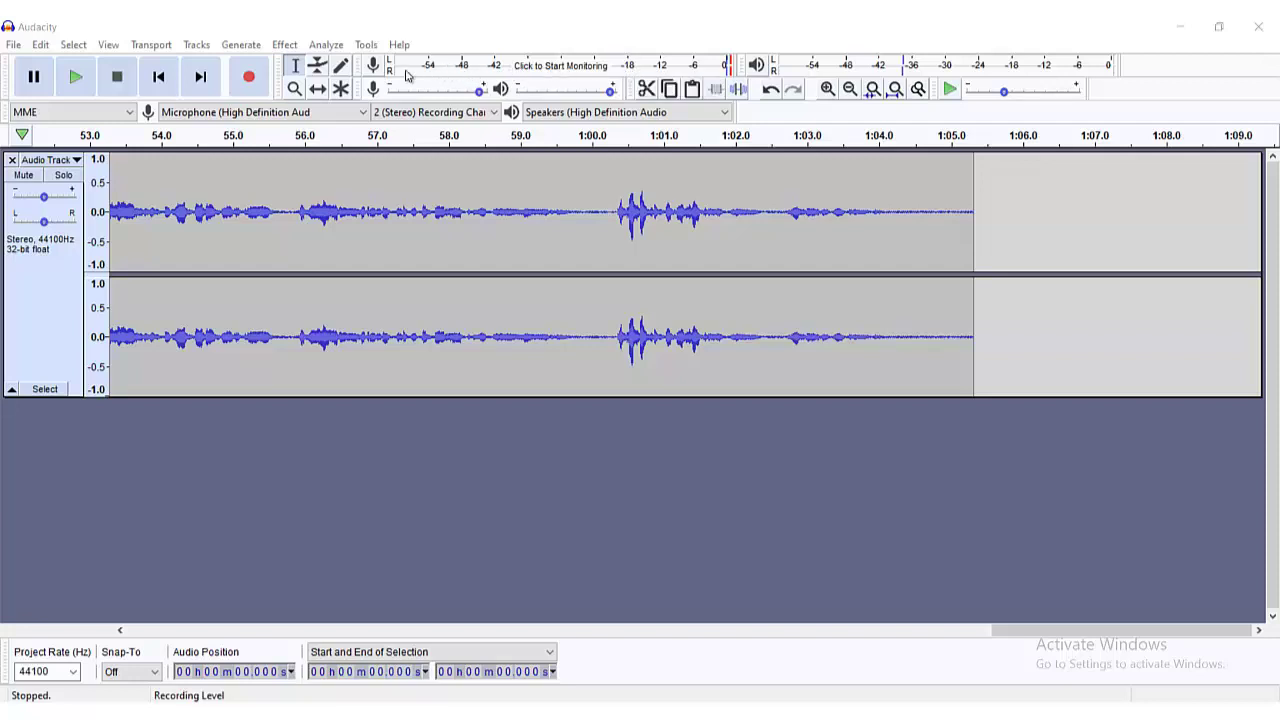
left_click(249, 80)
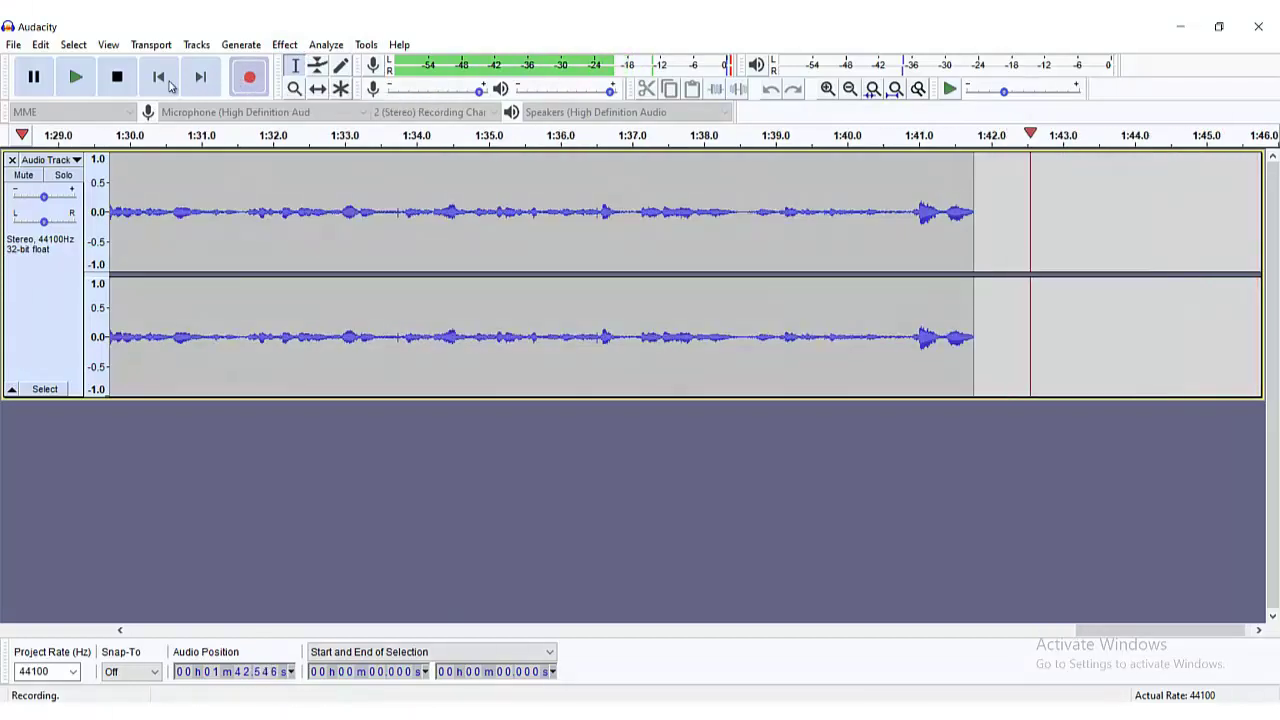
left_click(119, 79)
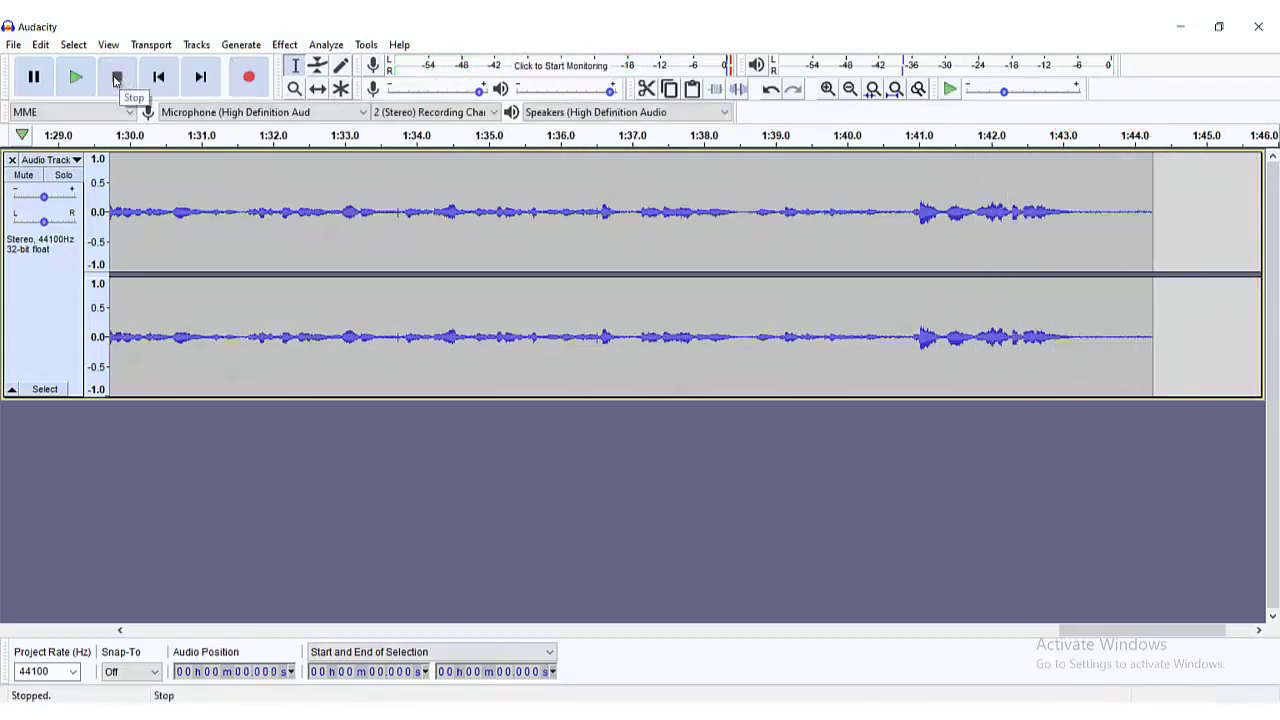
Step: Export the recording as MP3 'WEB' in Music with the Standard preset, then open File Explorer
left_click(14, 48)
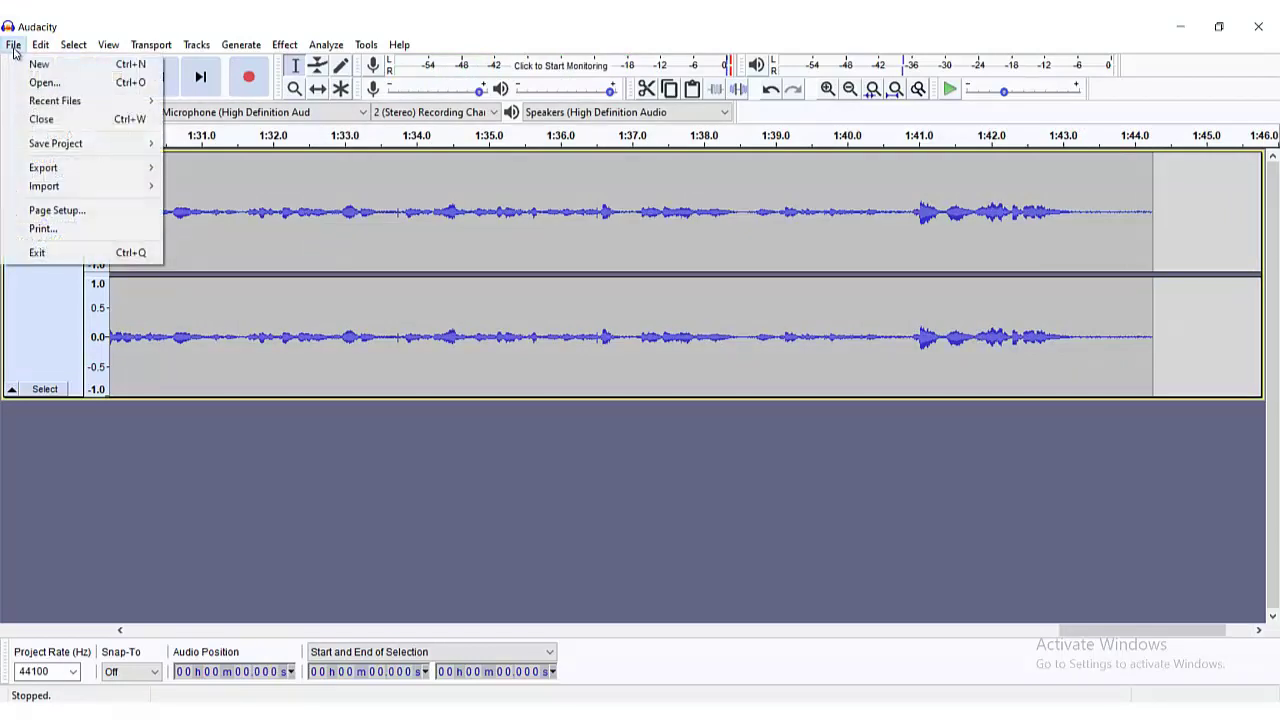
mouse_move(76, 172)
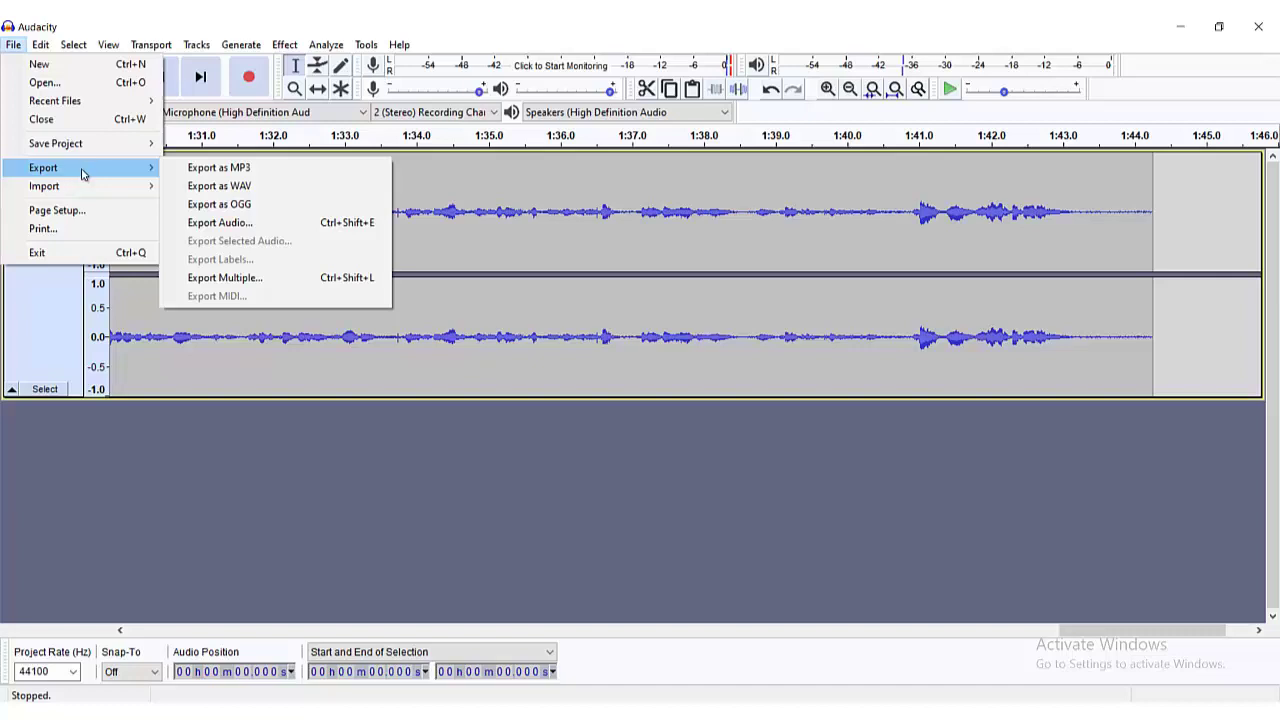
left_click(208, 170)
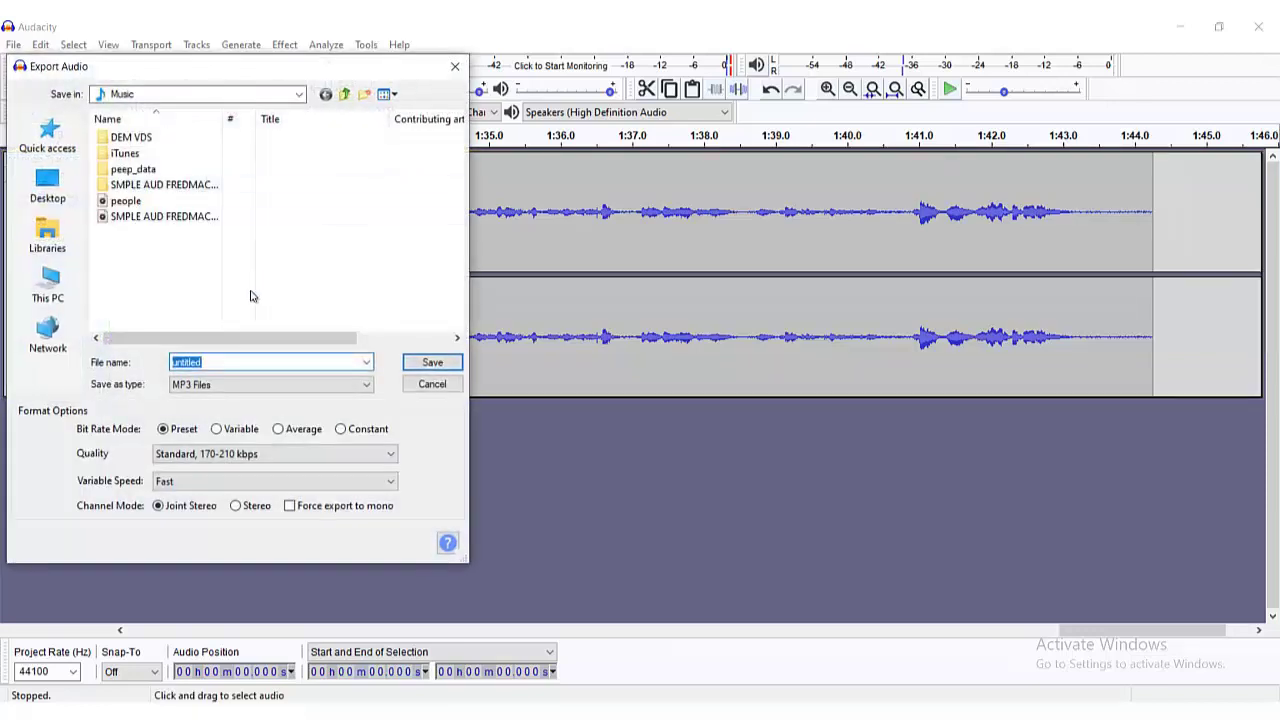
type("WEB")
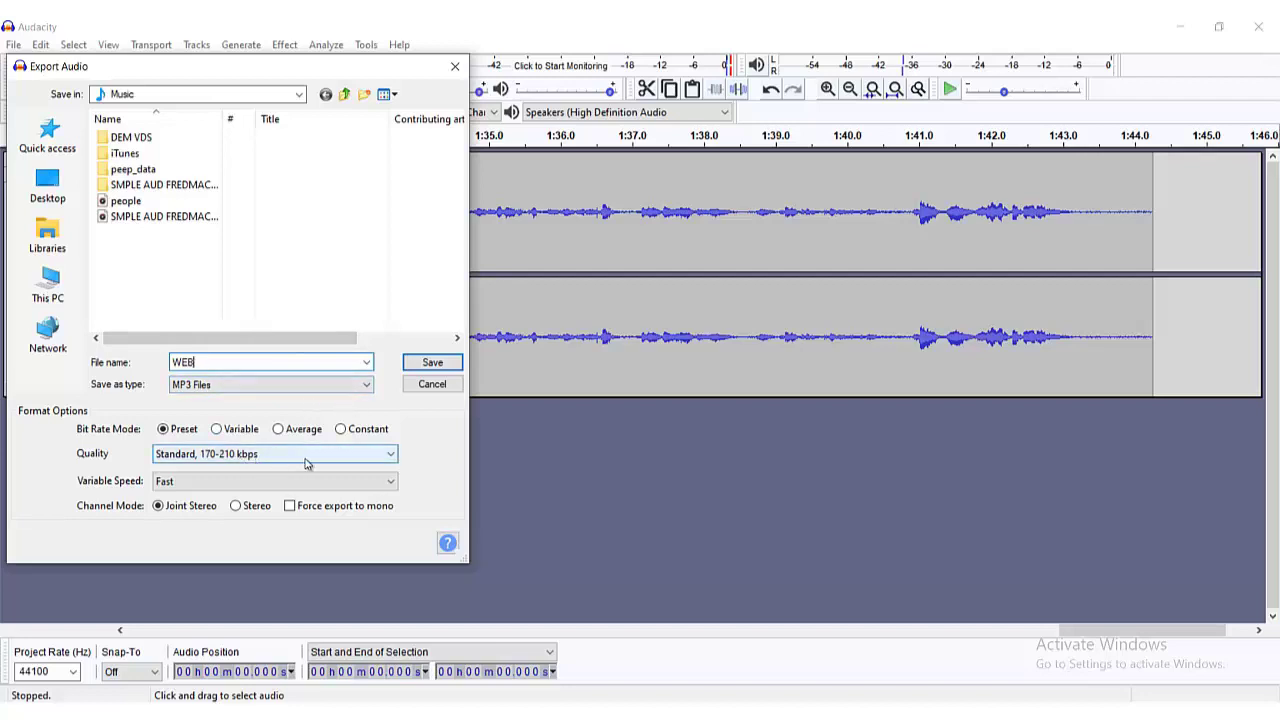
left_click(236, 506)
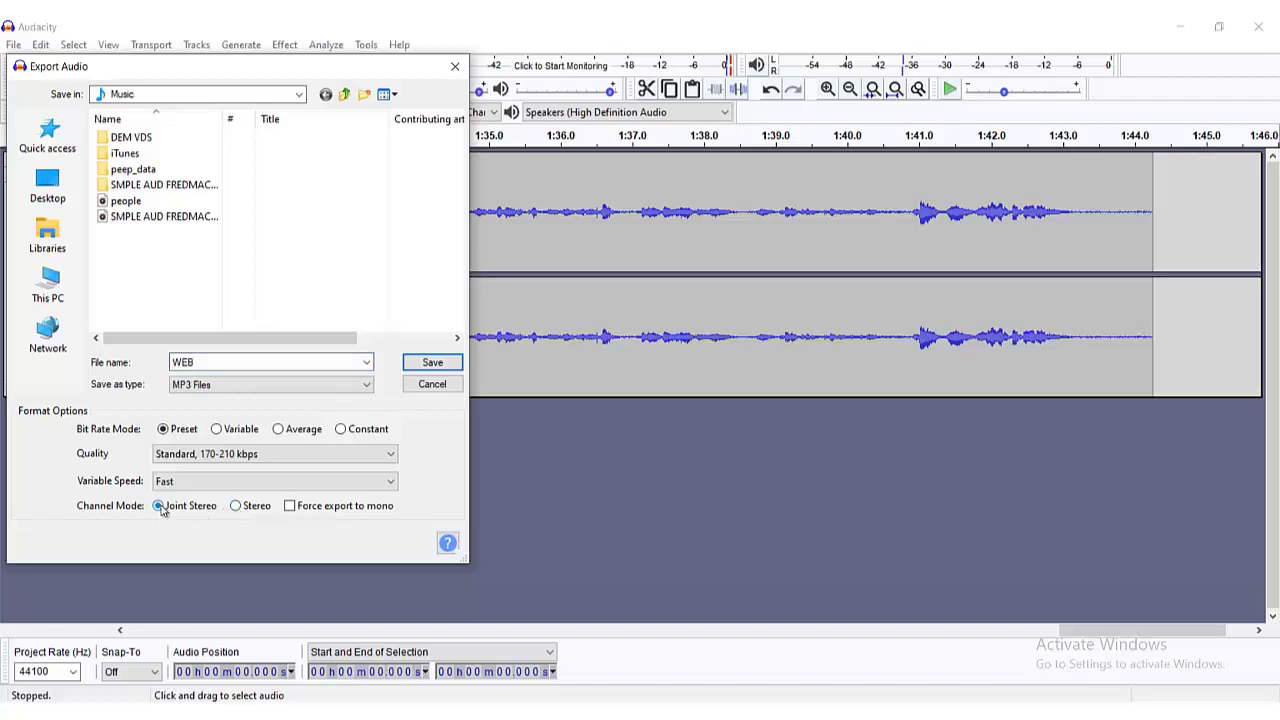
left_click(424, 366)
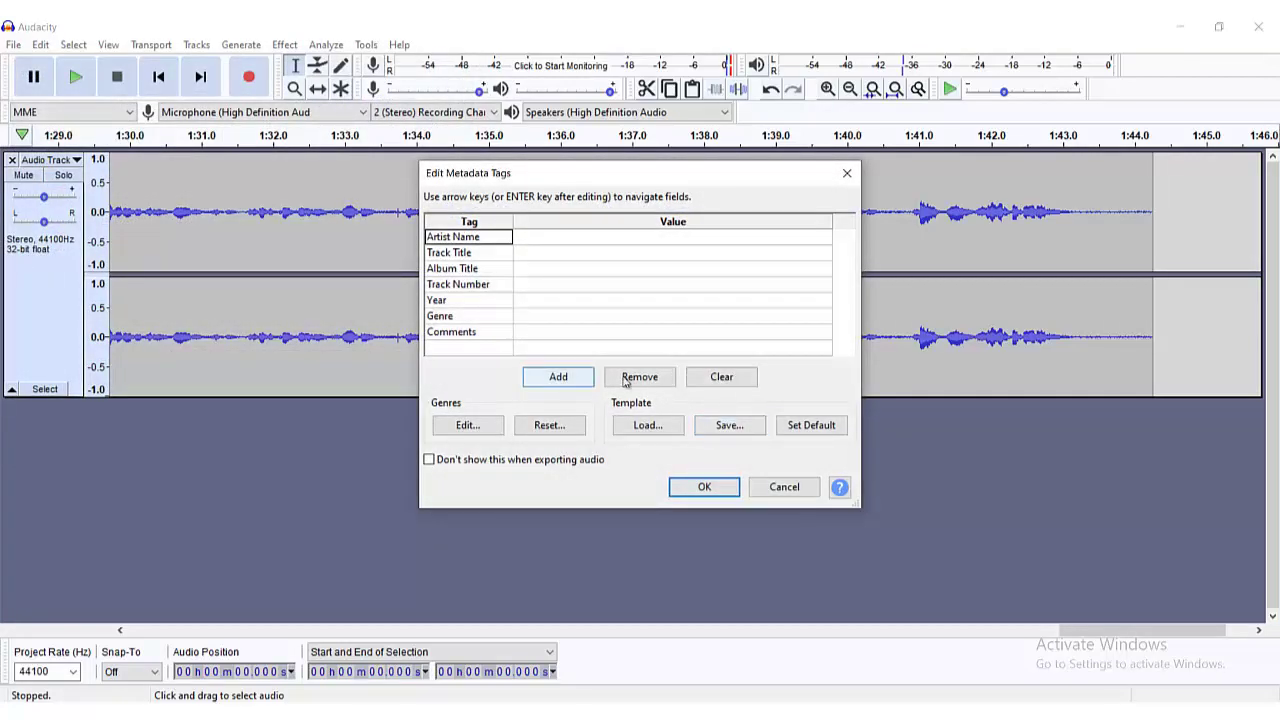
left_click(702, 490)
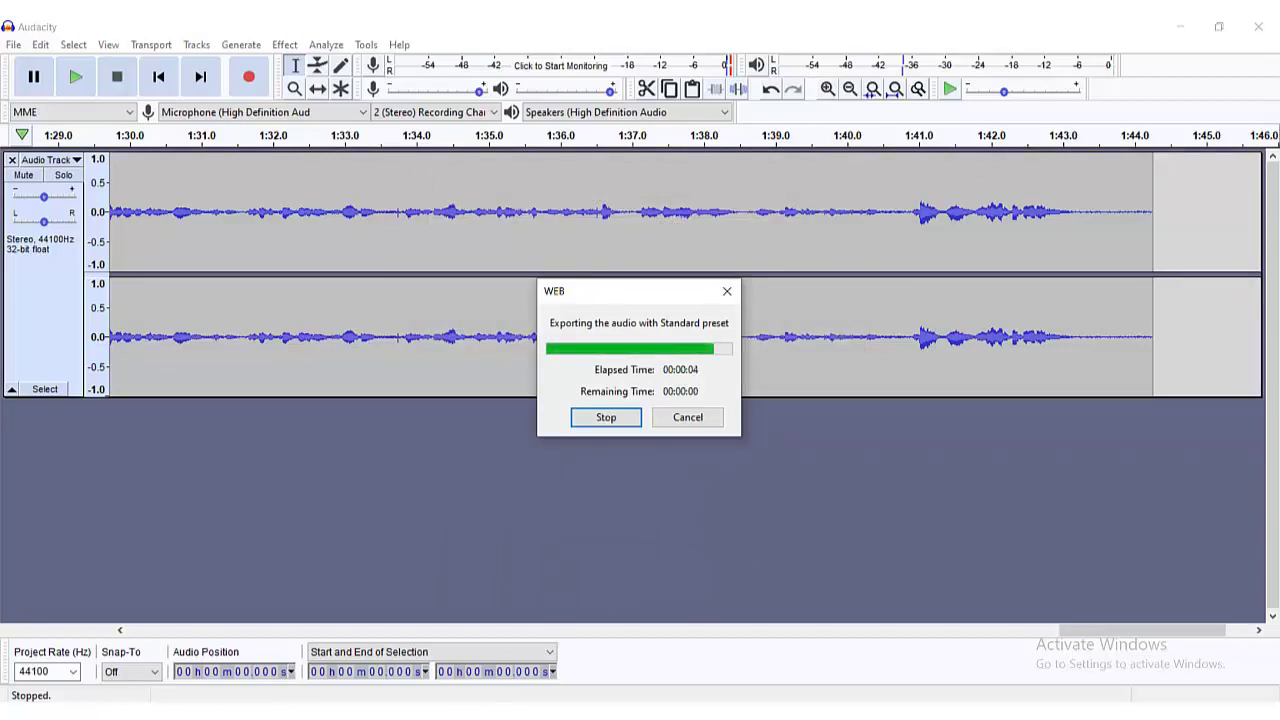
left_click(479, 684)
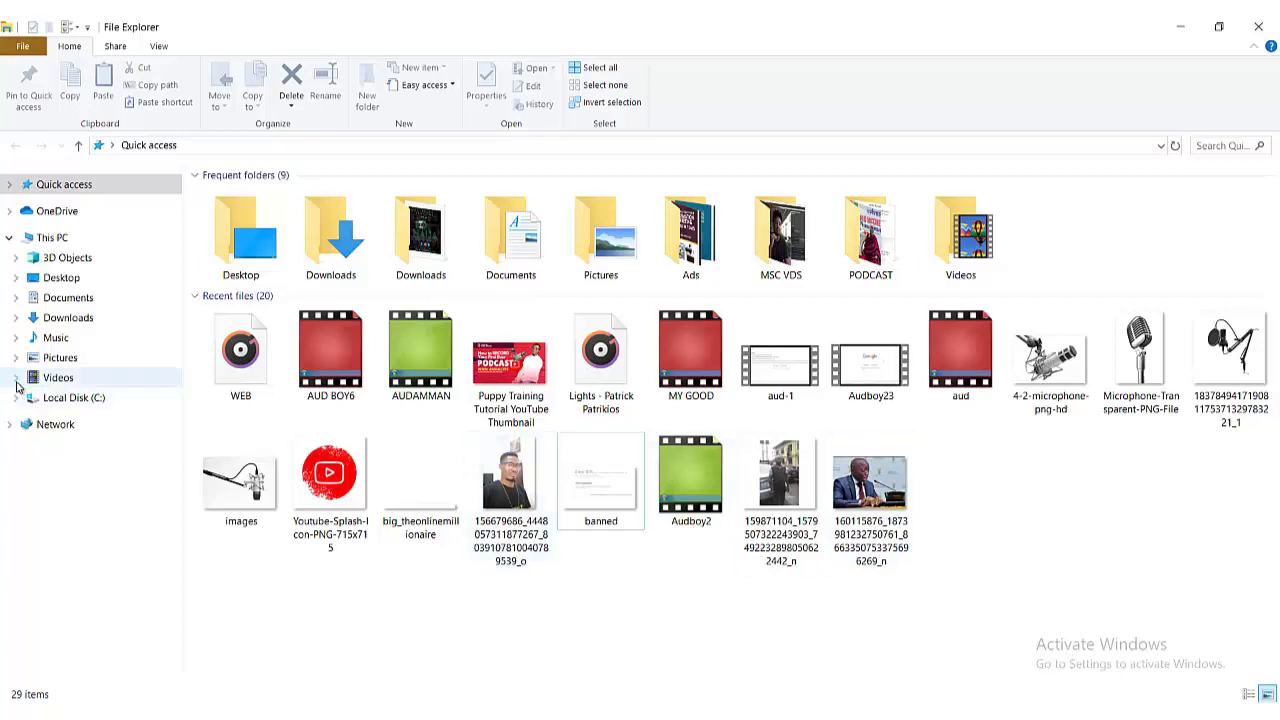
Step: In the Music folder, open the WEB file with Groove Music
left_click(57, 342)
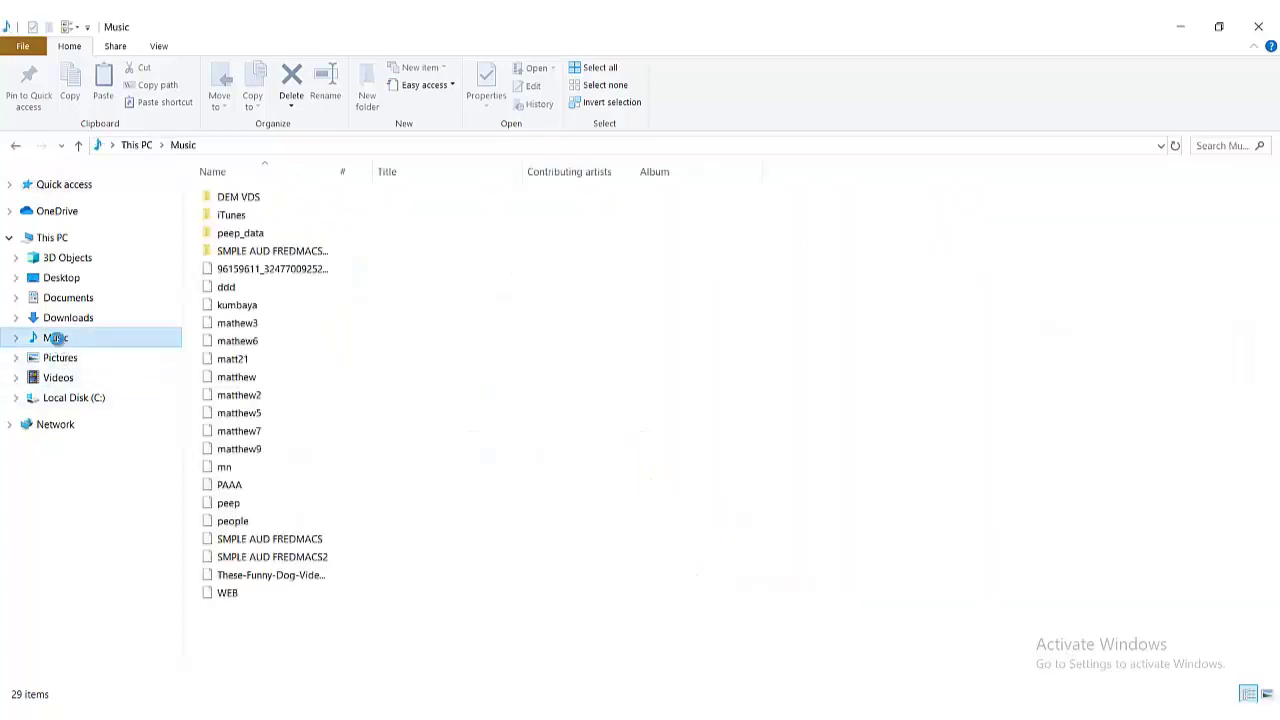
double_click(229, 594)
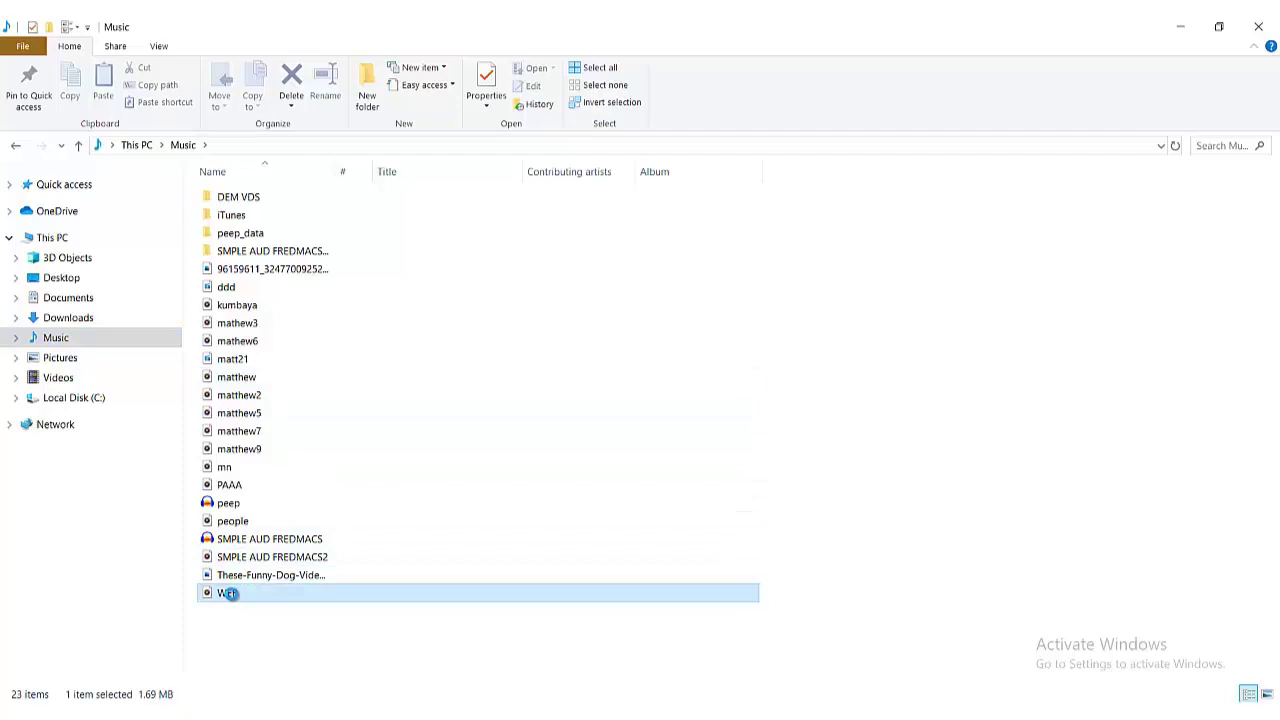
right_click(229, 594)
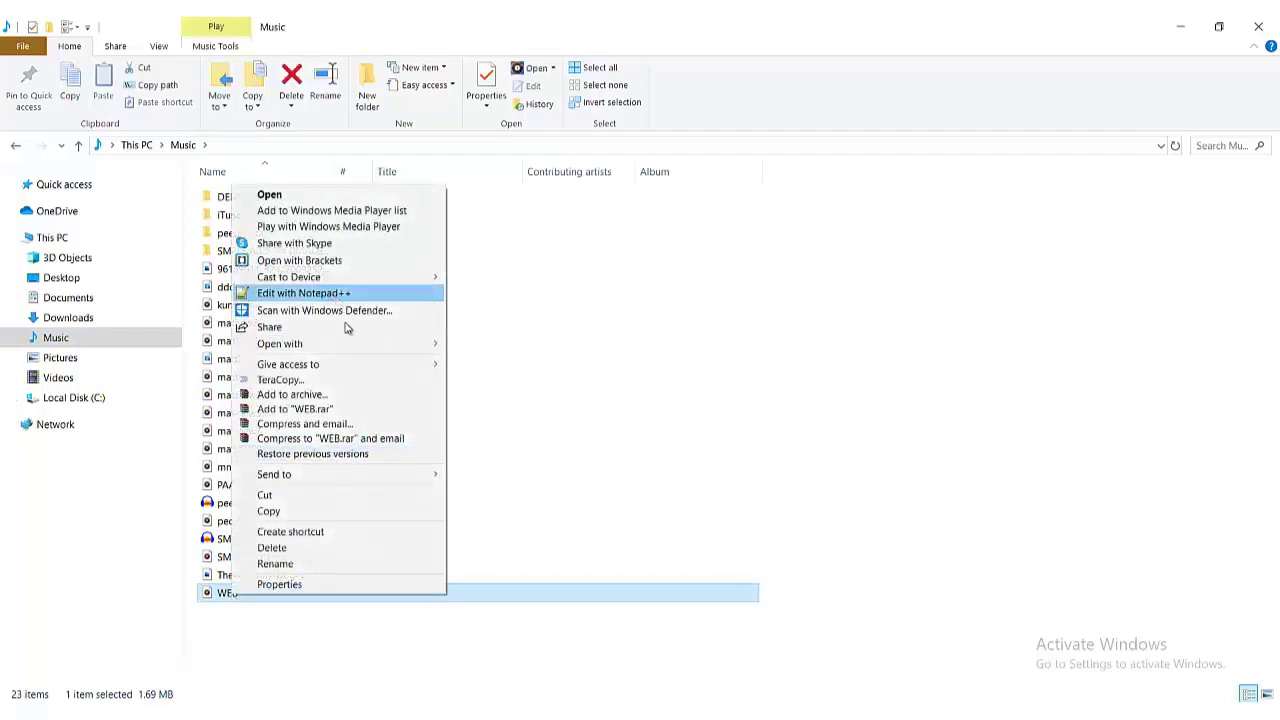
mouse_move(395, 350)
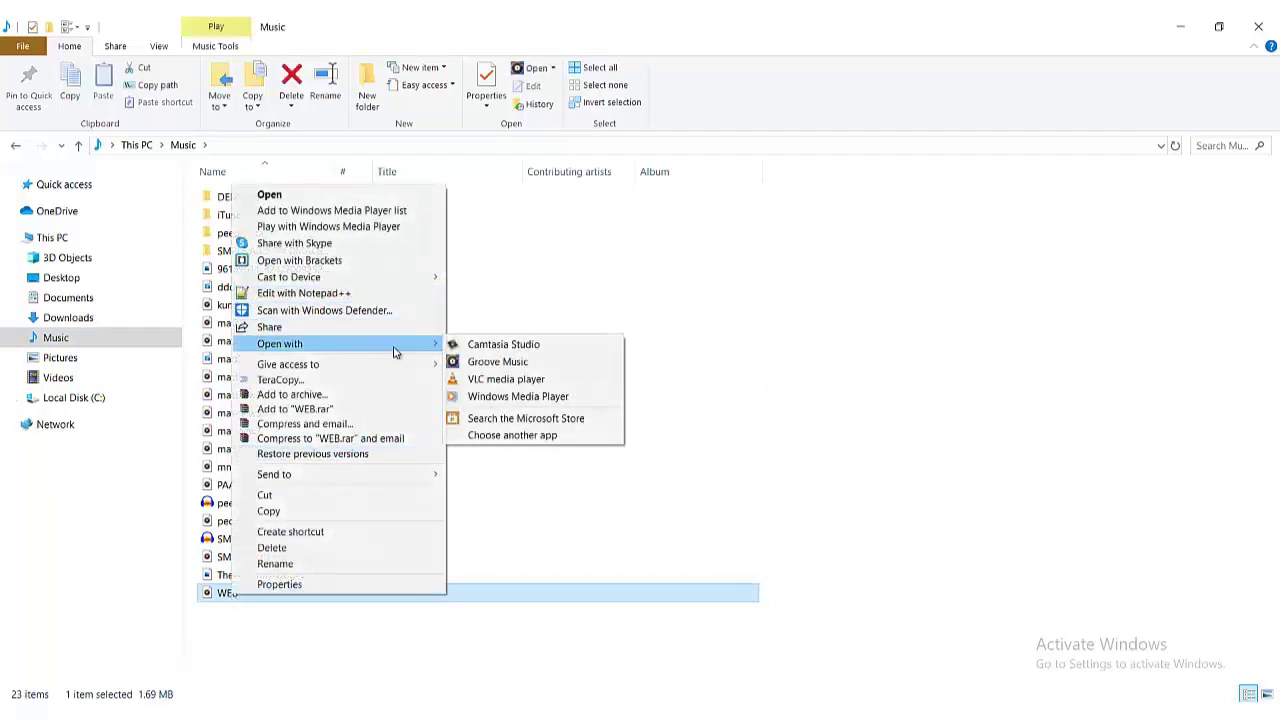
left_click(495, 362)
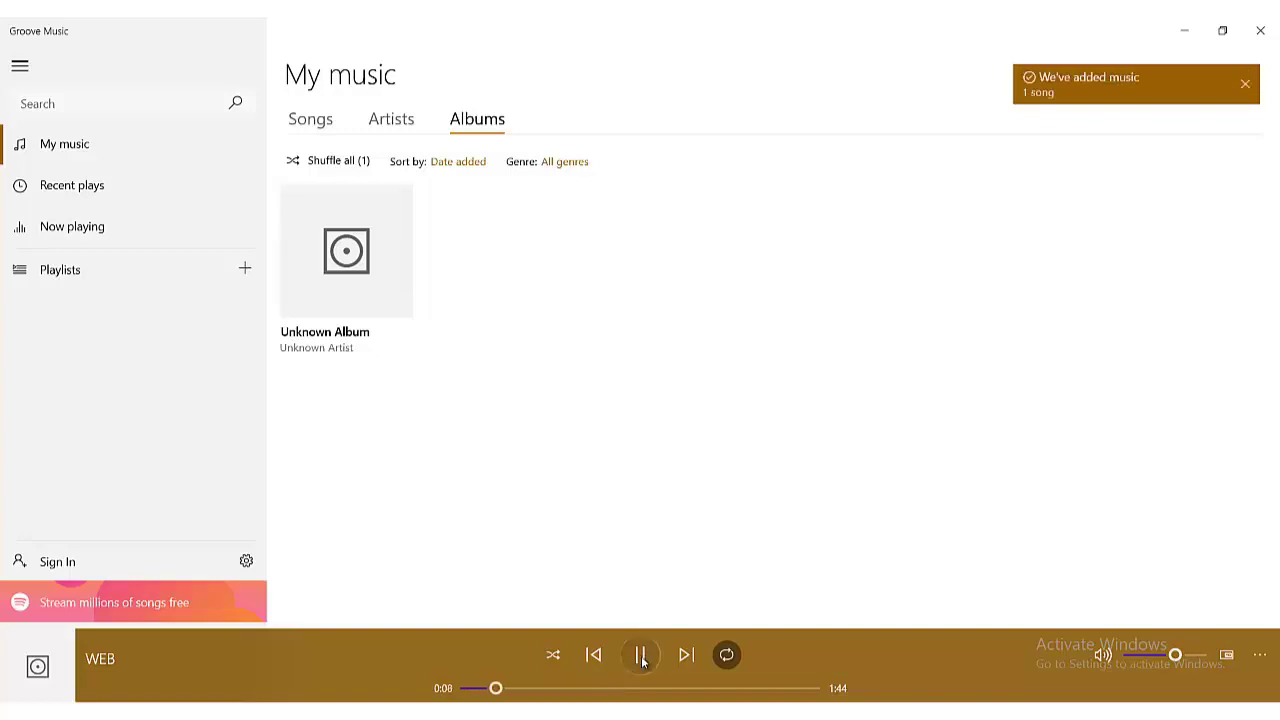
Step: Pause the WEB track at 0:10 of 1:44
left_click(640, 656)
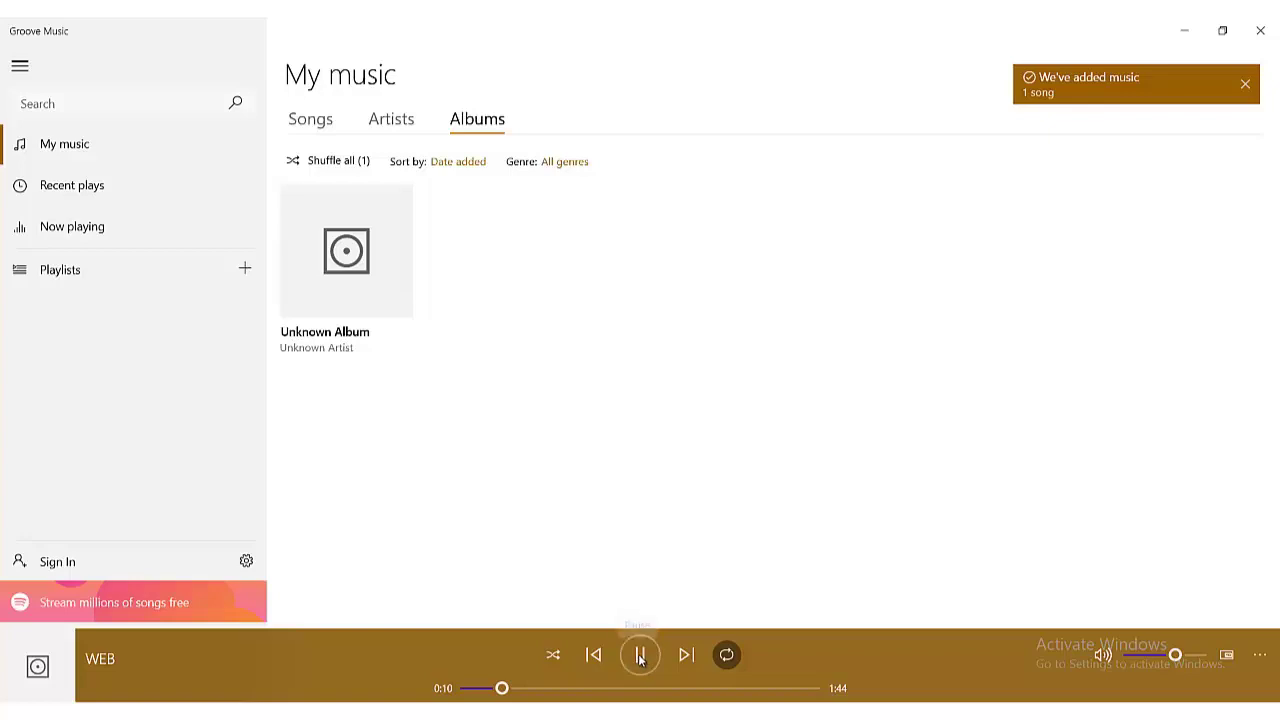